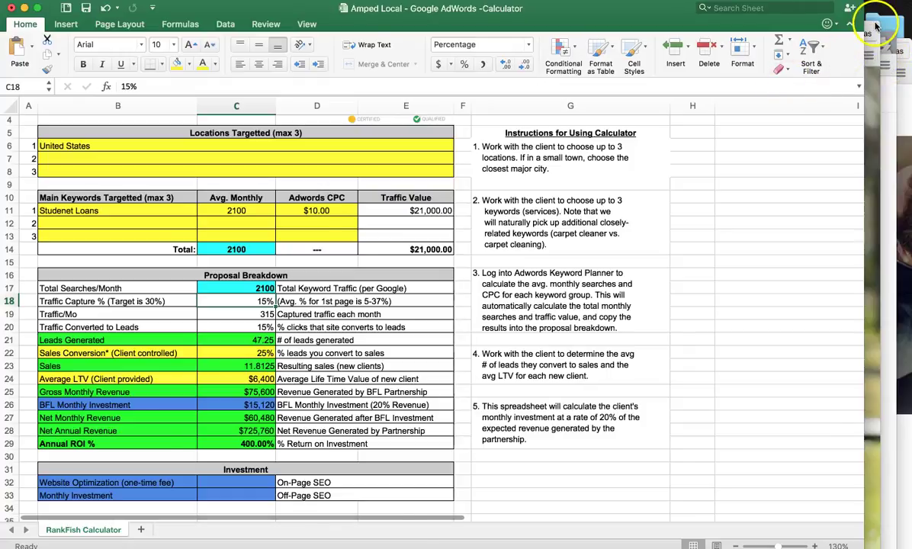
# Step: Switch from the spreadsheet to the browser and examine Keyword Planner's search volumes, competition and suggested bids for student loans
pyautogui.click(876, 25)
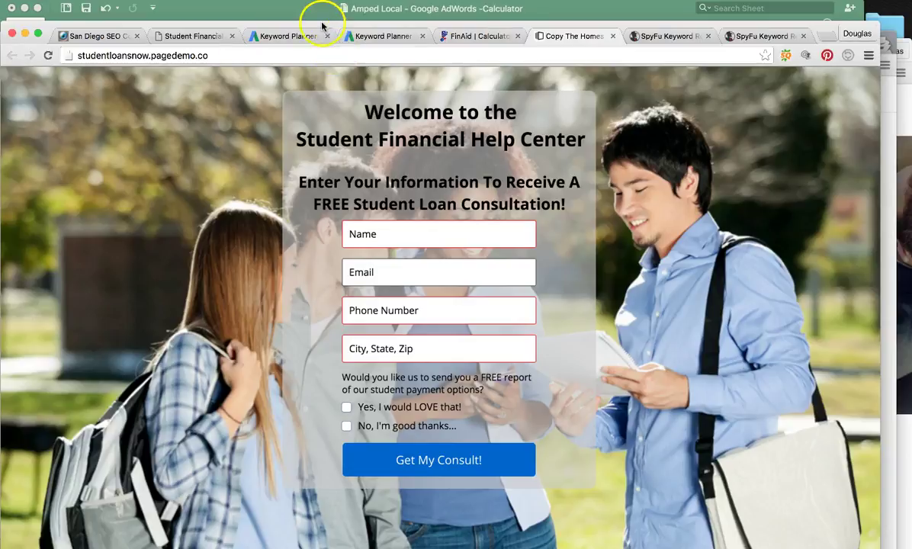
pyautogui.click(287, 38)
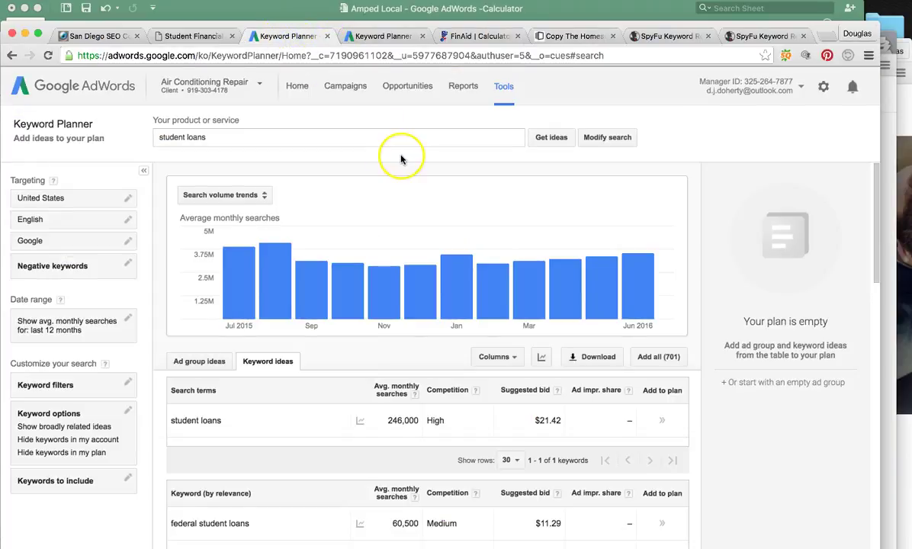
pyautogui.moveTo(238, 283)
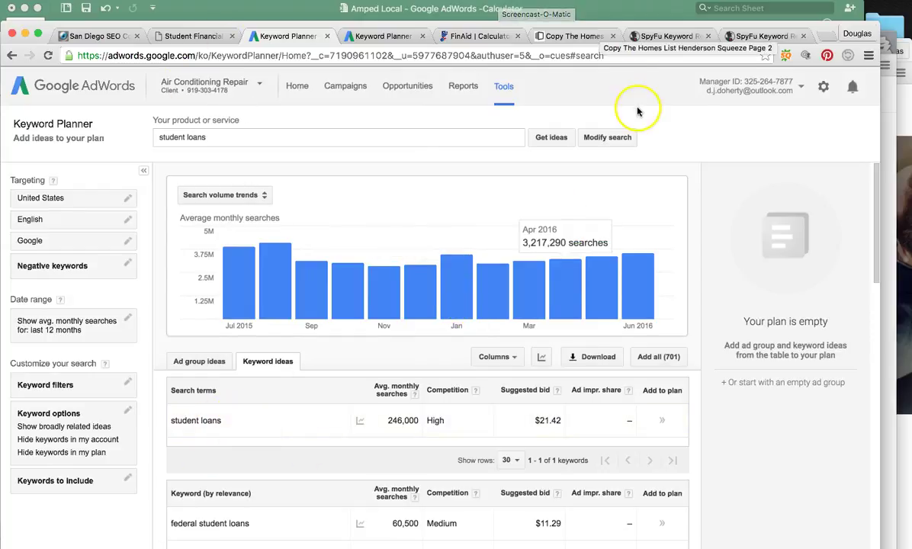
pyautogui.scroll(-5, 388, 342)
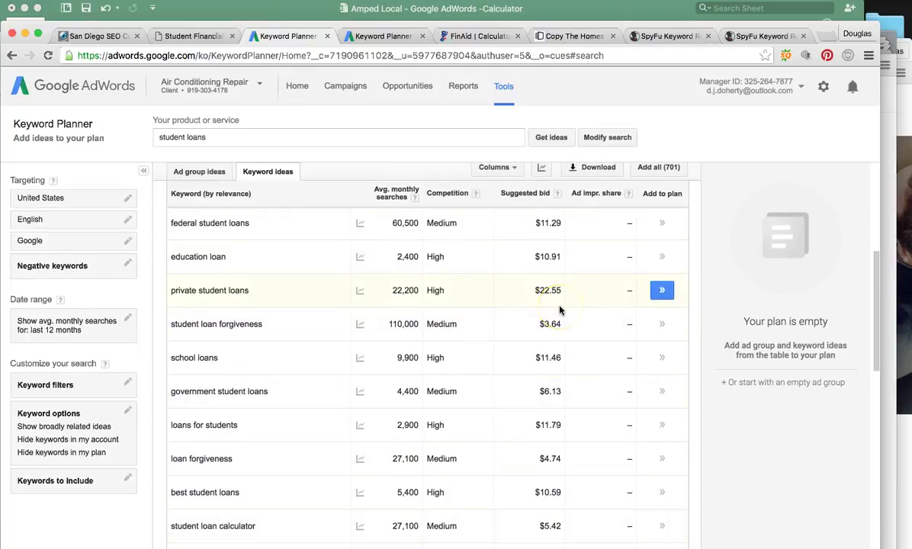
pyautogui.scroll(-1, 551, 310)
pyautogui.scroll(5, 526, 244)
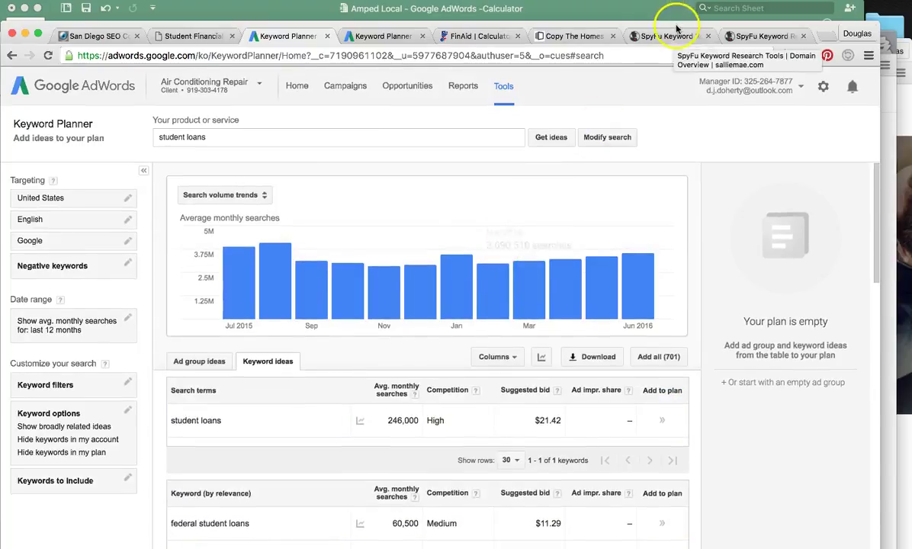
# Step: Bring up the Google results window for student loans and review the paid ads, including the Sallie Mae listing
pyautogui.click(671, 35)
pyautogui.click(890, 44)
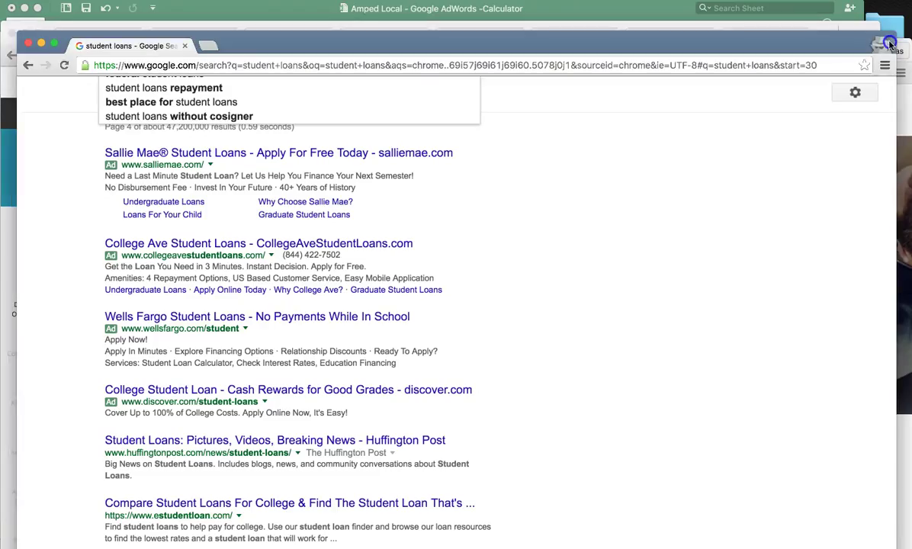
pyautogui.scroll(1, 265, 220)
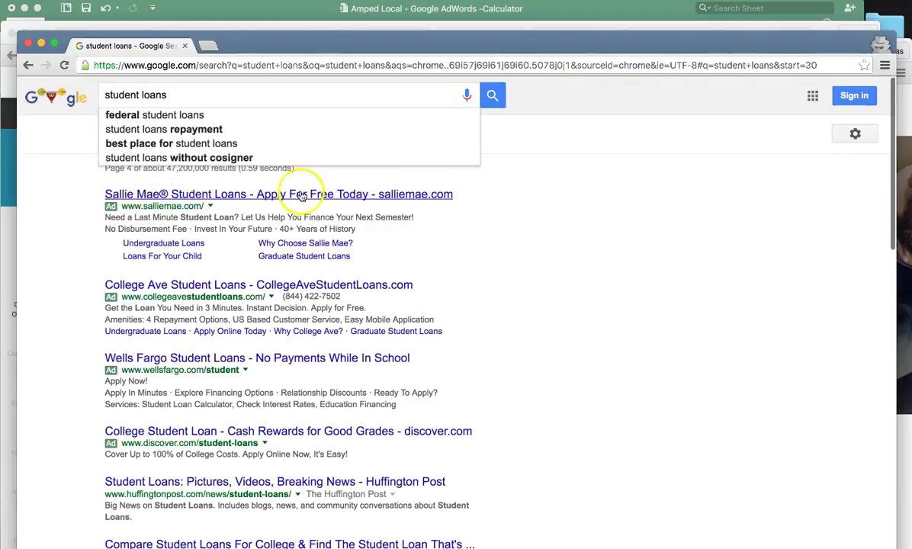
pyautogui.scroll(-1, 541, 260)
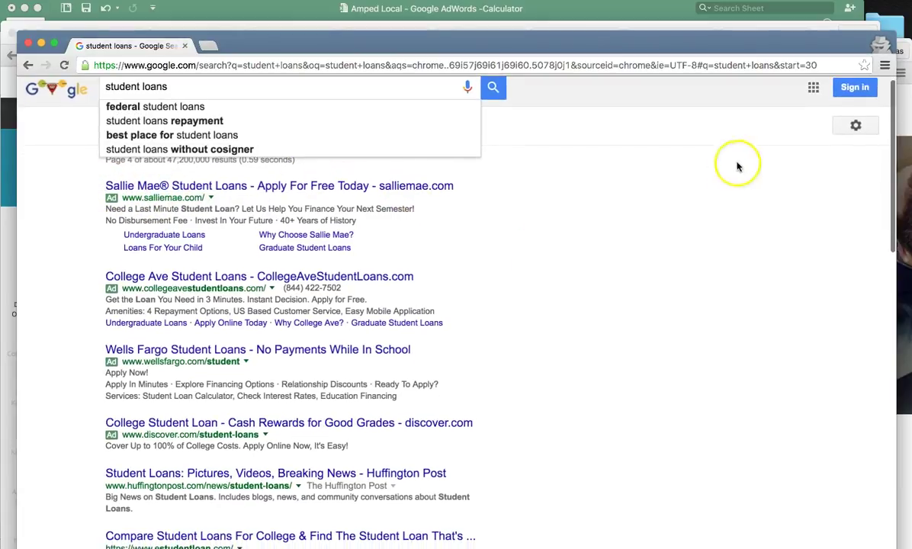
# Step: Return to SpyFu's domain overview for salliemae.com and examine its organic and paid search figures
pyautogui.click(568, 31)
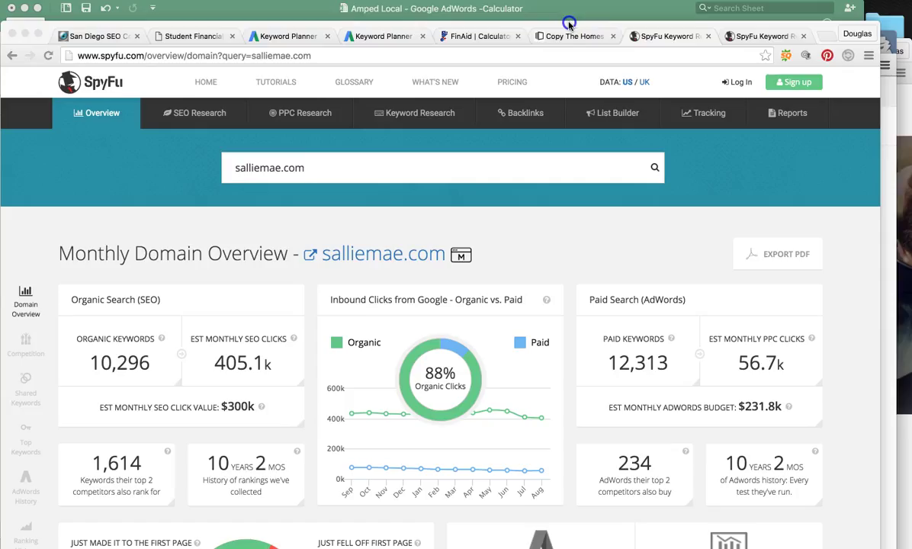
pyautogui.scroll(-2, 537, 346)
pyautogui.scroll(-2, 537, 345)
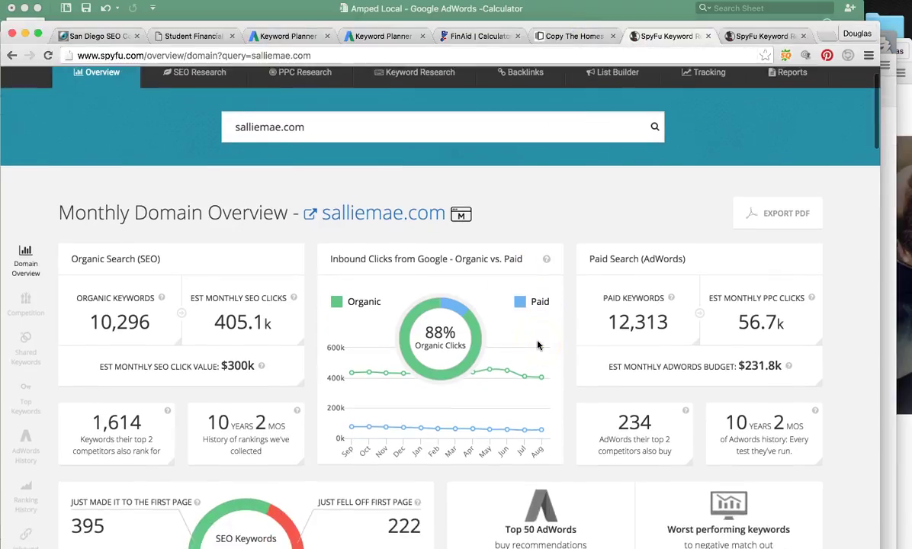
pyautogui.scroll(1, 539, 345)
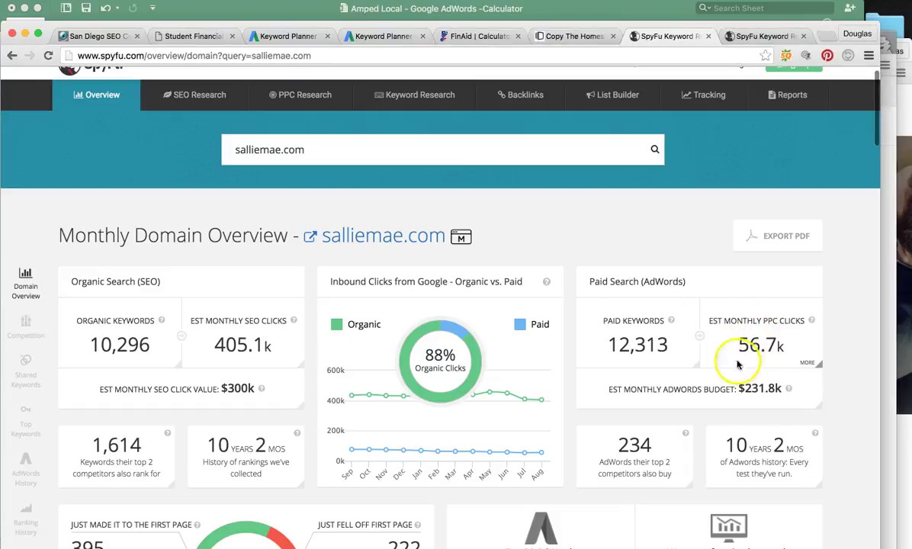
# Step: Examine SpyFu's PPC overview of salliemae.com, including monthly clicks, top paid competitors and most profitable paid keywords
pyautogui.click(766, 36)
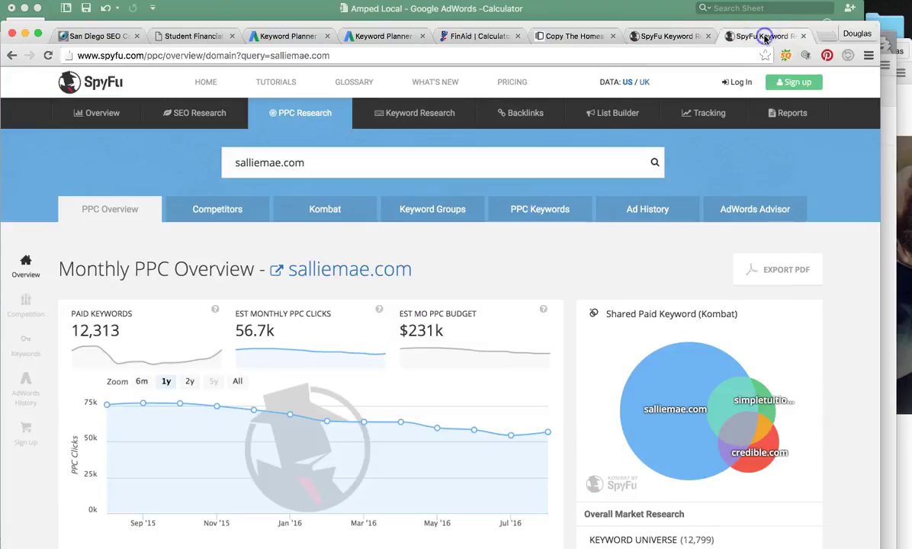
pyautogui.scroll(-2, 466, 352)
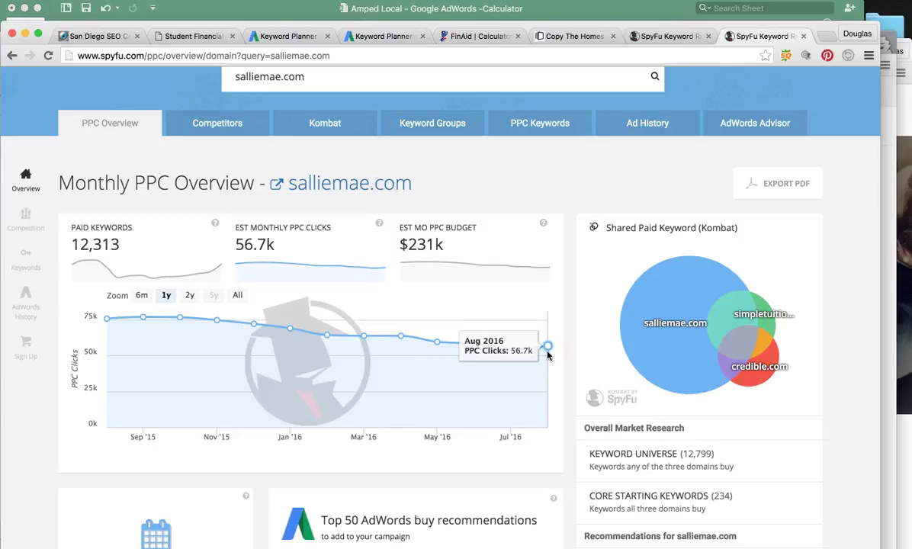
pyautogui.scroll(-10, 547, 355)
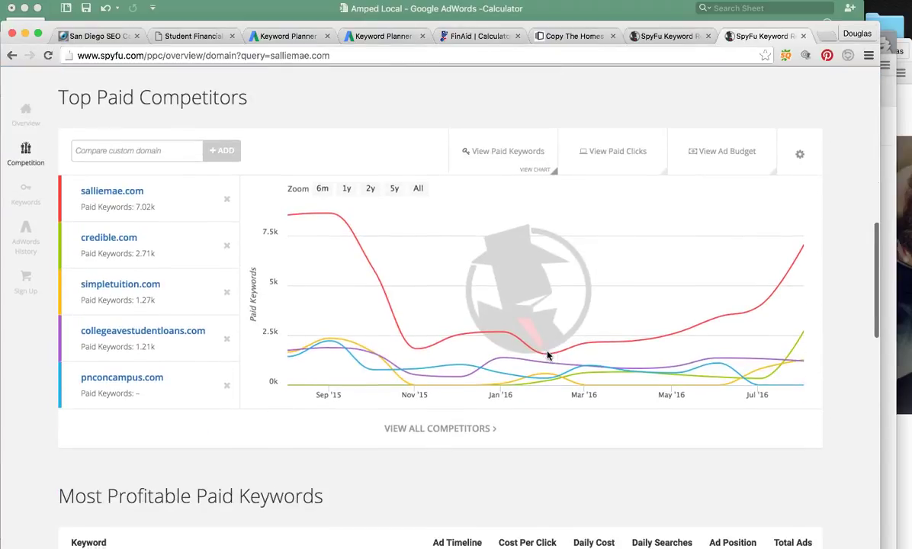
pyautogui.scroll(-5, 547, 355)
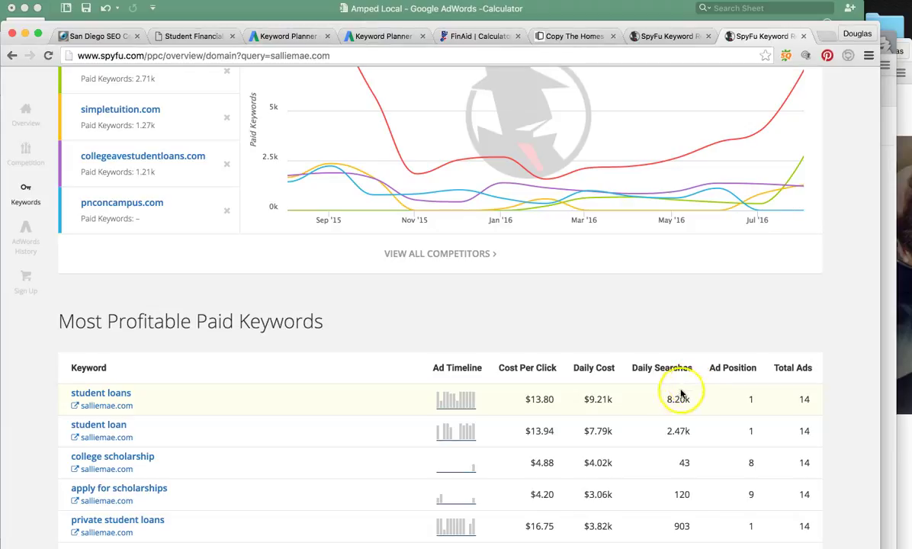
pyautogui.scroll(15, 467, 359)
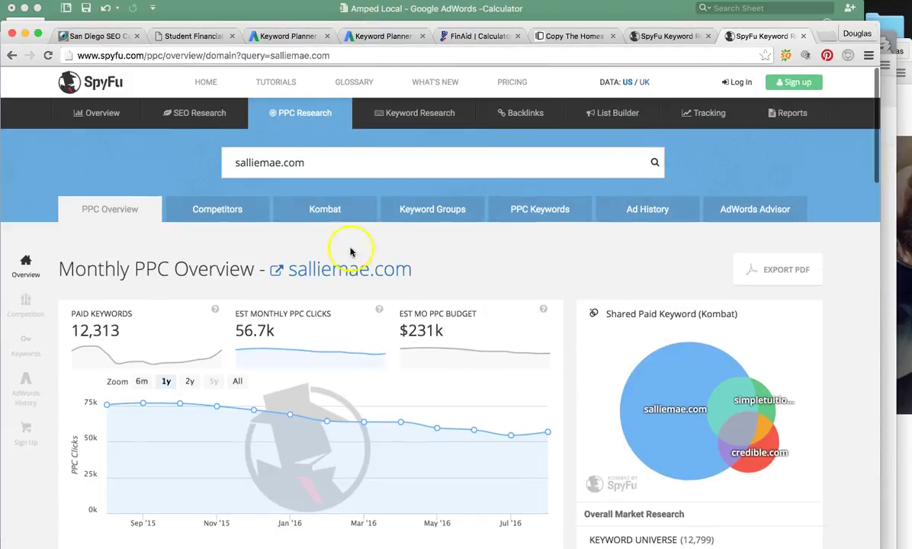
# Step: Show the PPC keyword groups for salliemae.com and expand the loan group to see its subgroups
pyautogui.click(448, 217)
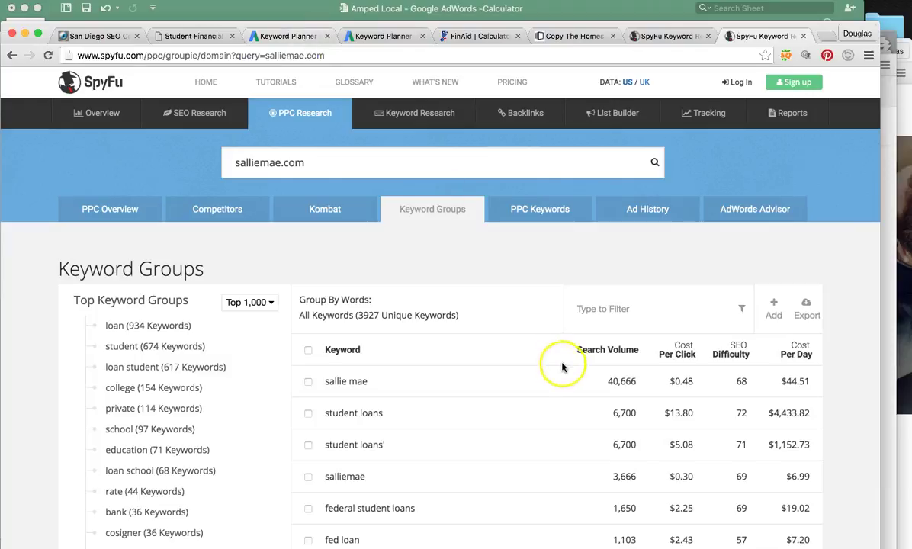
pyautogui.scroll(-3, 560, 362)
pyautogui.scroll(-5, 786, 331)
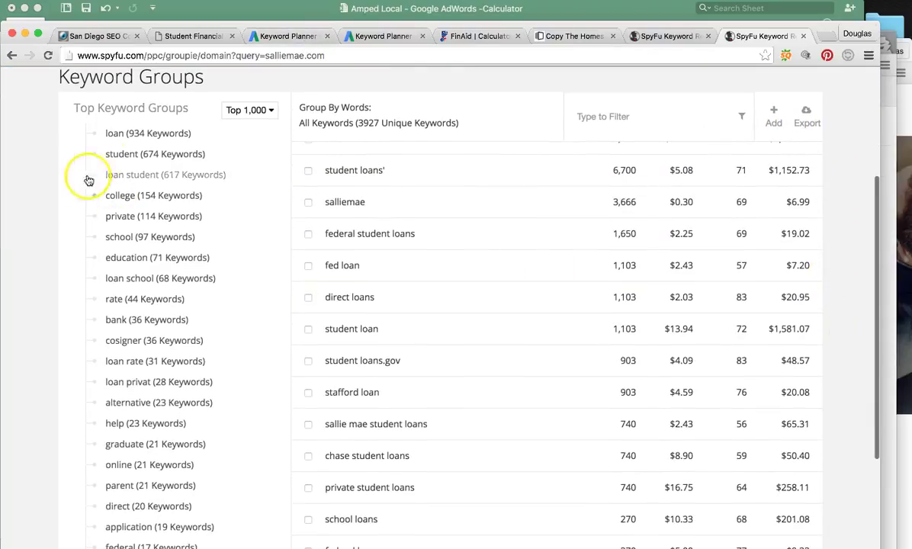
pyautogui.click(122, 136)
pyautogui.click(123, 111)
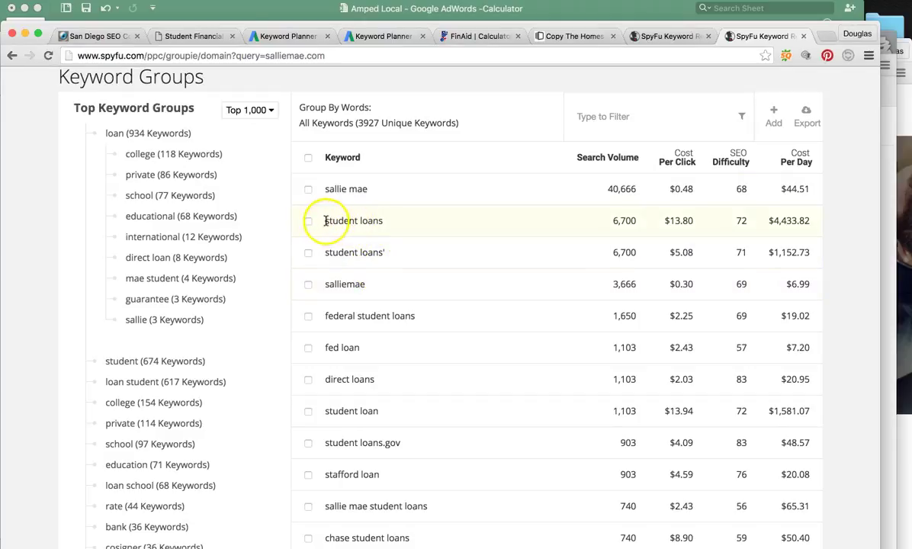
# Step: Examine the student loans row's search volume, cost per click and cost per day, and browse the other grouped keywords
pyautogui.moveTo(326, 221); pyautogui.dragTo(392, 222)
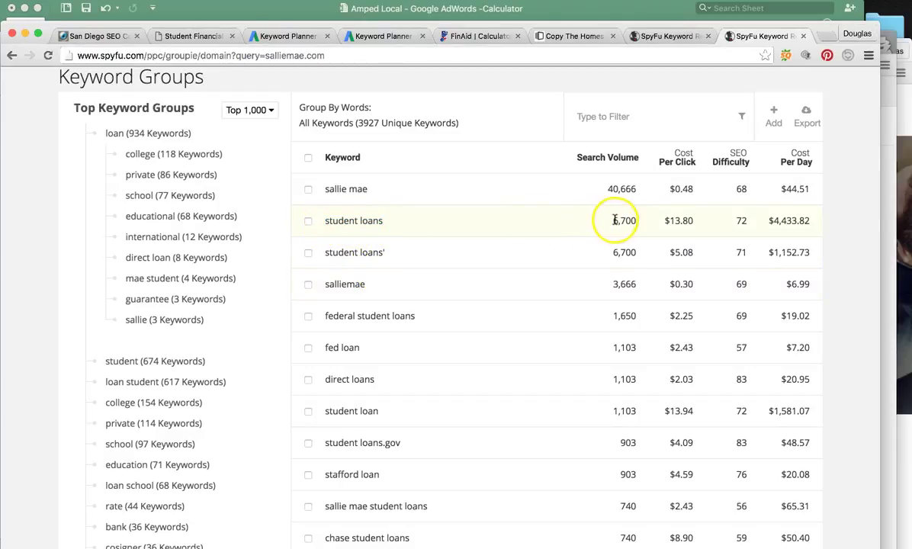
pyautogui.moveTo(572, 219); pyautogui.dragTo(662, 224)
pyautogui.click(820, 224)
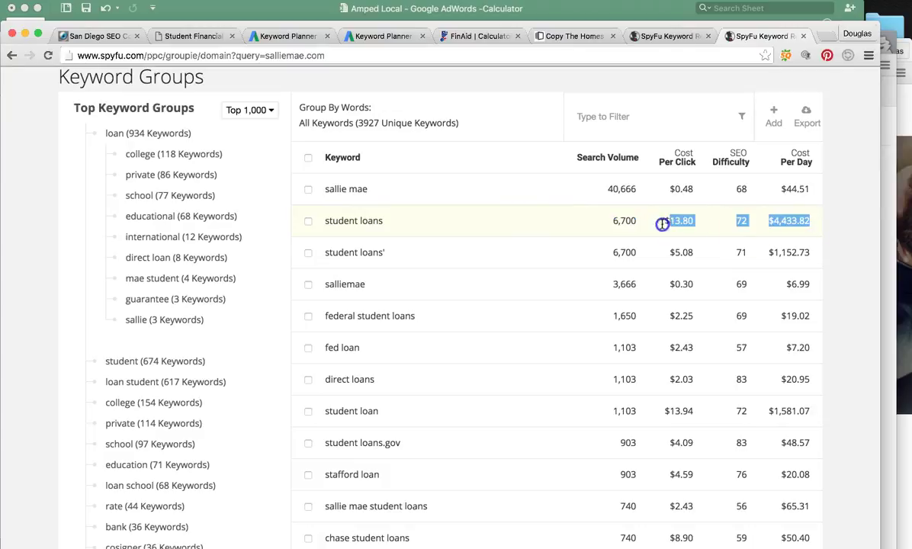
pyautogui.click(602, 222)
pyautogui.hscroll(-1, 399, 159)
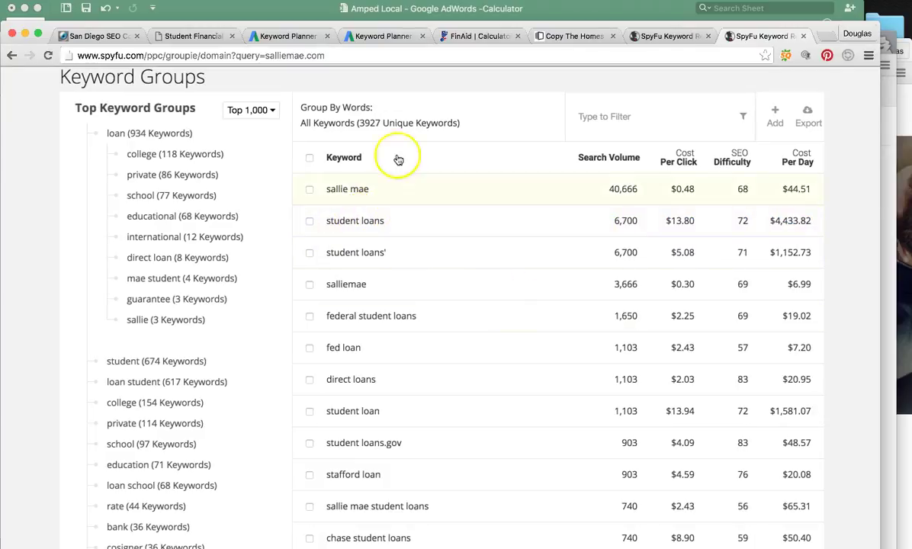
pyautogui.scroll(-3, 172, 359)
pyautogui.scroll(6, 177, 363)
pyautogui.scroll(-3, 366, 358)
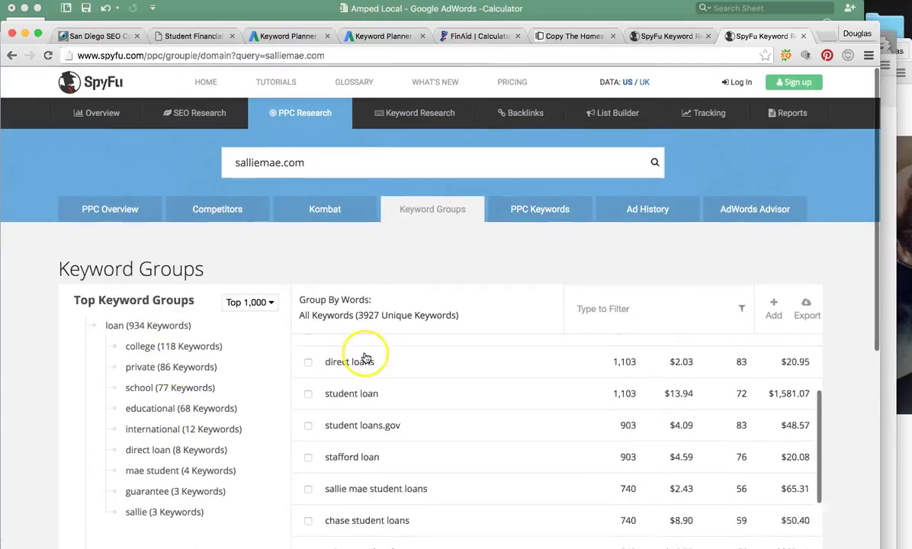
pyautogui.scroll(5, 381, 360)
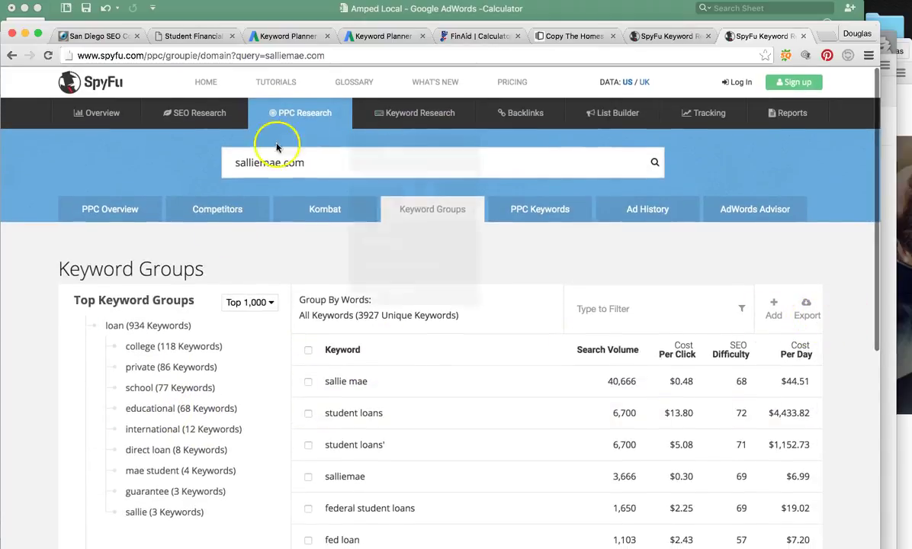
pyautogui.scroll(-1, 48, 309)
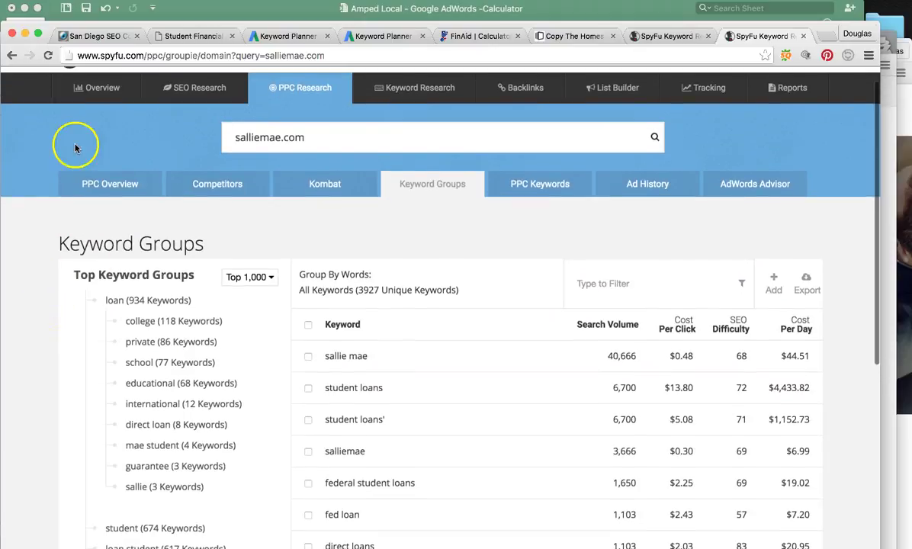
# Step: Return to Keyword Planner's student loans results and review related keyword ideas such as federal and private student loans
pyautogui.click(285, 38)
pyautogui.scroll(-5, 328, 288)
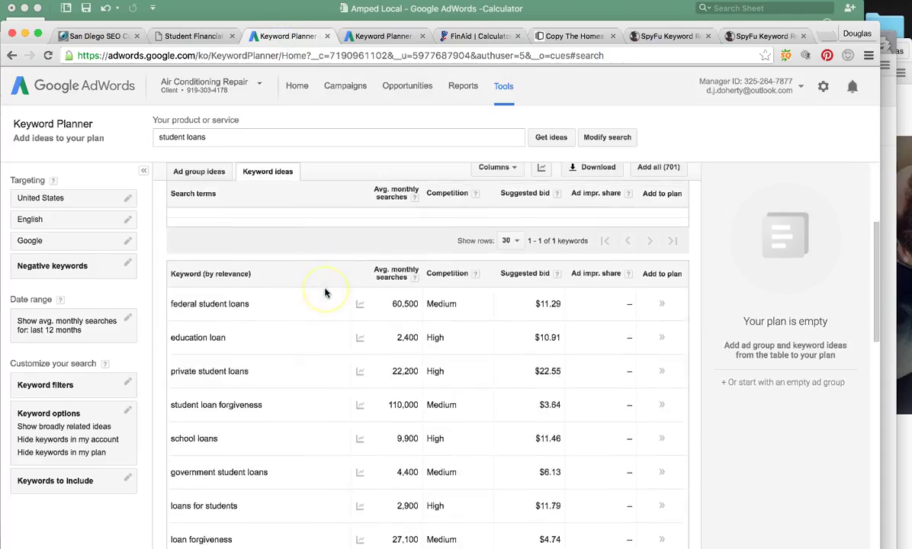
pyautogui.moveTo(153, 295); pyautogui.dragTo(275, 366)
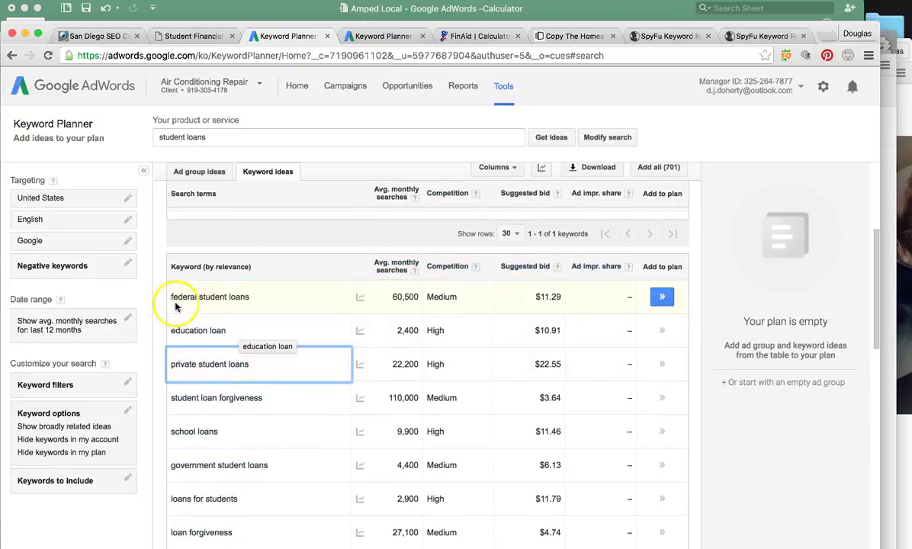
pyautogui.scroll(-2, 286, 454)
pyautogui.scroll(-1, 287, 454)
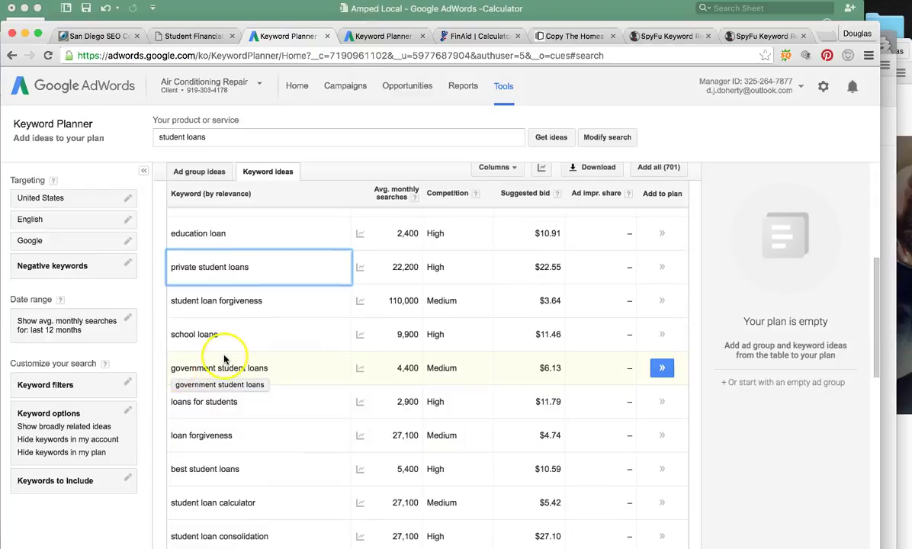
pyautogui.scroll(-1, 226, 359)
pyautogui.scroll(5, 226, 359)
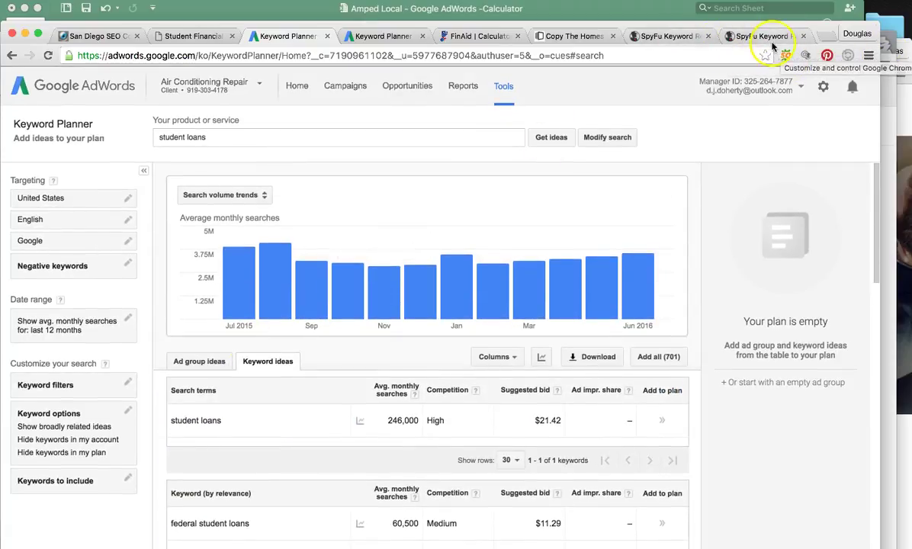
# Step: Switch to Facebook Power Editor in the other browser window and review the ad set's audience location and age settings
pyautogui.click(303, 27)
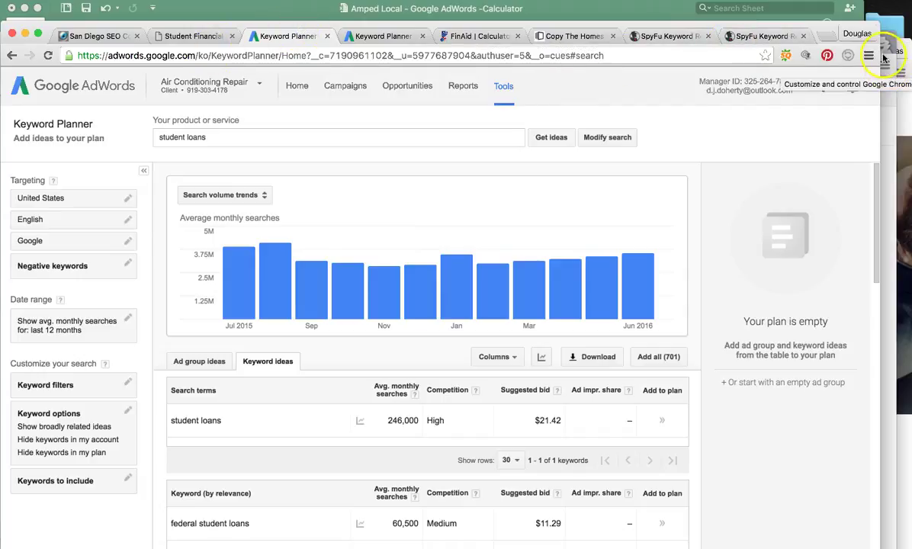
pyautogui.click(906, 98)
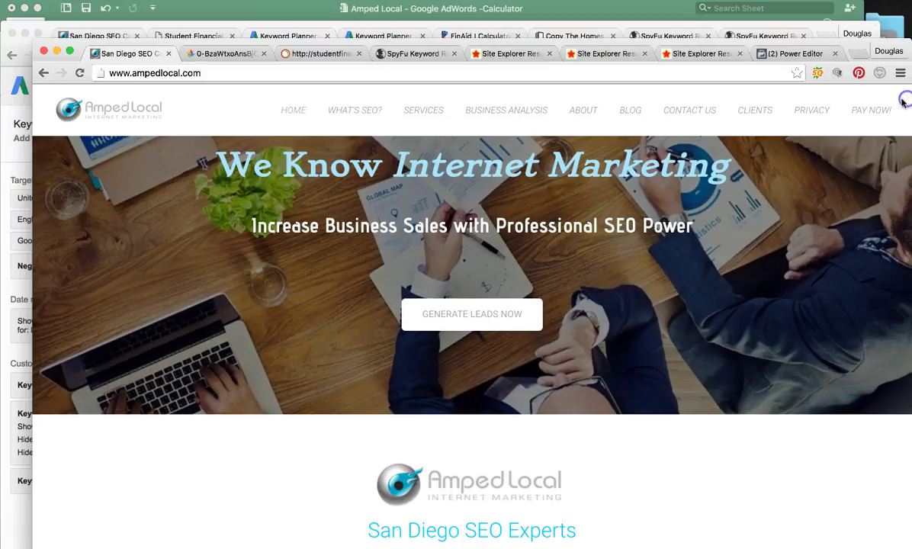
pyautogui.click(768, 55)
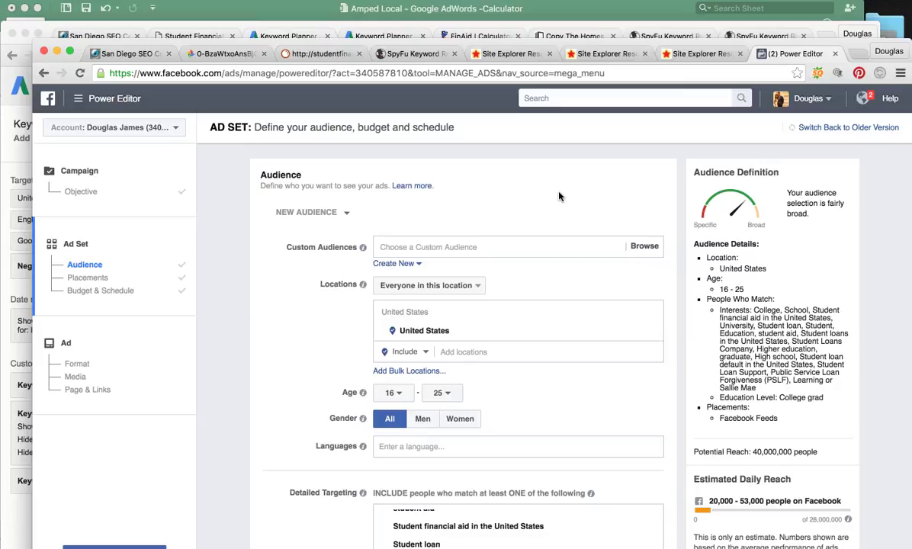
pyautogui.click(533, 174)
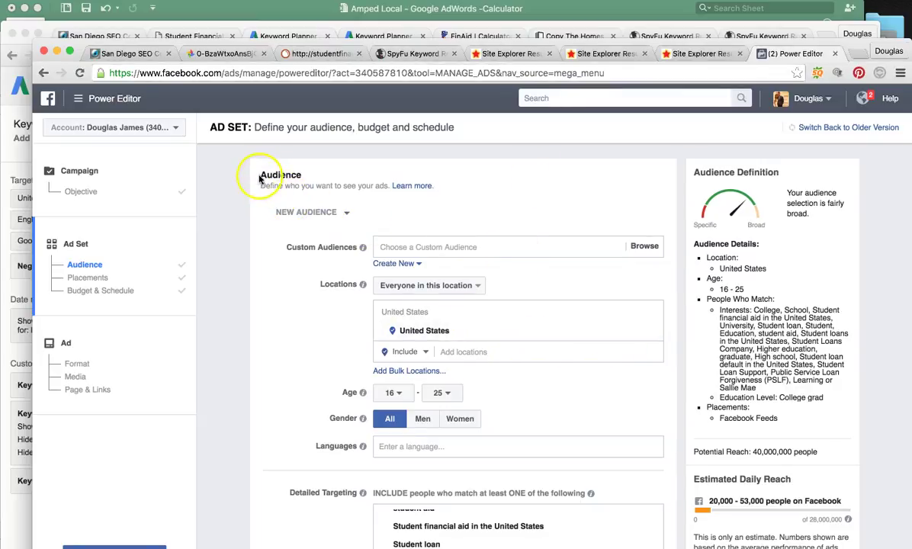
pyautogui.scroll(-1, 261, 176)
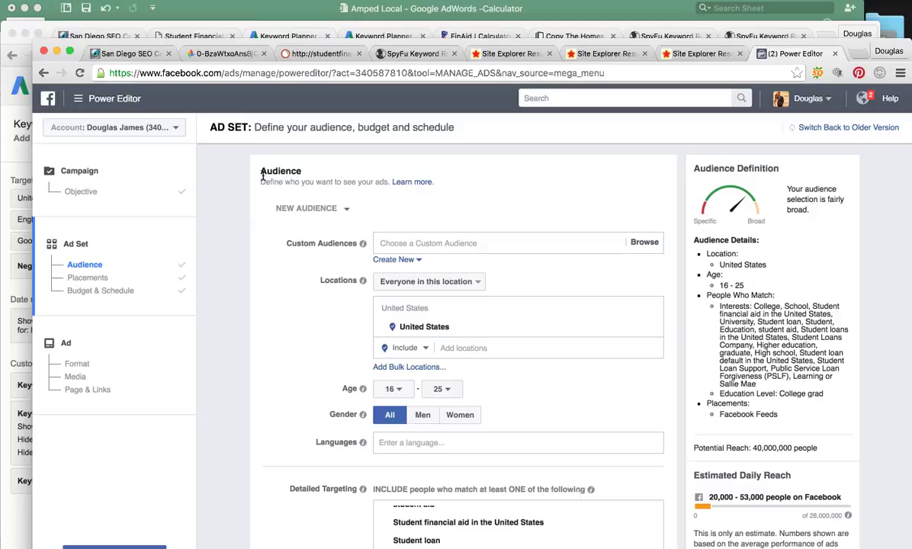
pyautogui.scroll(-2, 499, 242)
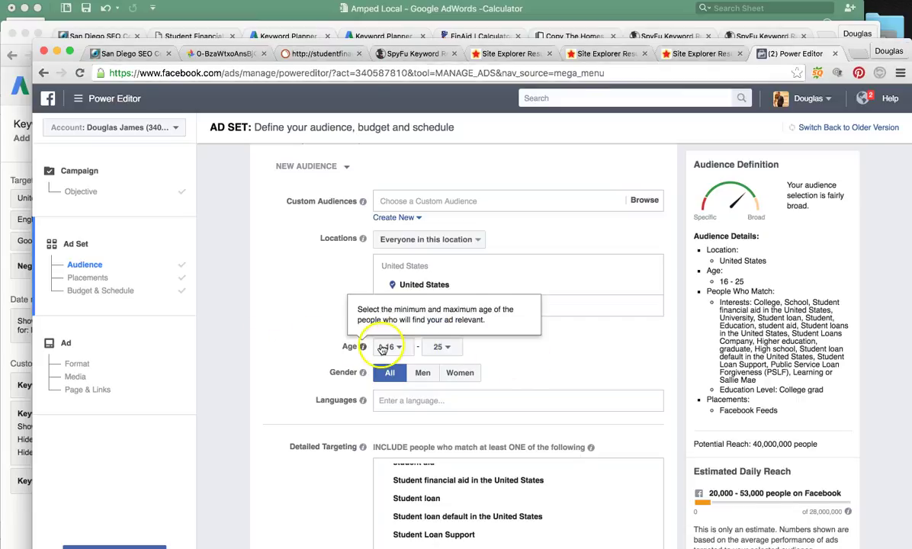
# Step: Examine the ad set's detailed targeting, reviewing the education-level demographic and the education and student loan interests included
pyautogui.scroll(-3, 321, 343)
pyautogui.scroll(5, 397, 458)
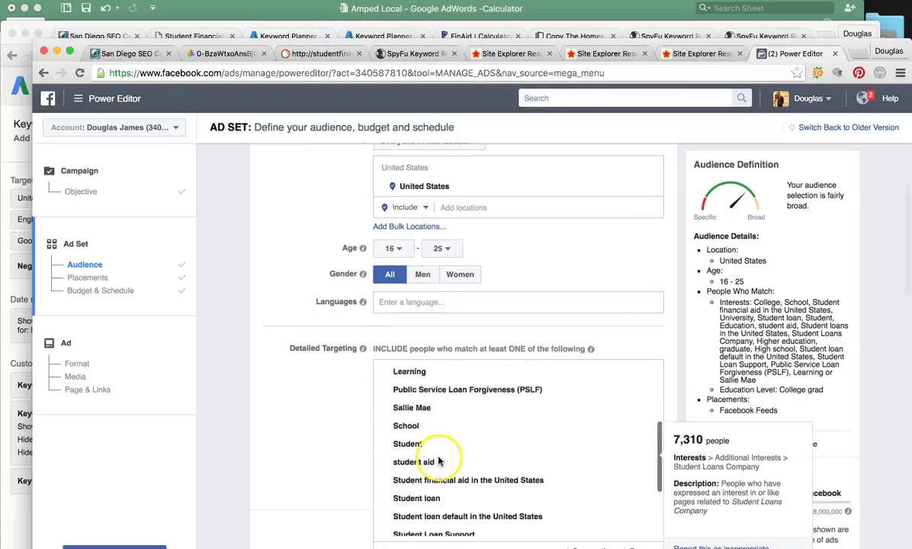
pyautogui.scroll(-2, 305, 457)
pyautogui.scroll(-2, 301, 445)
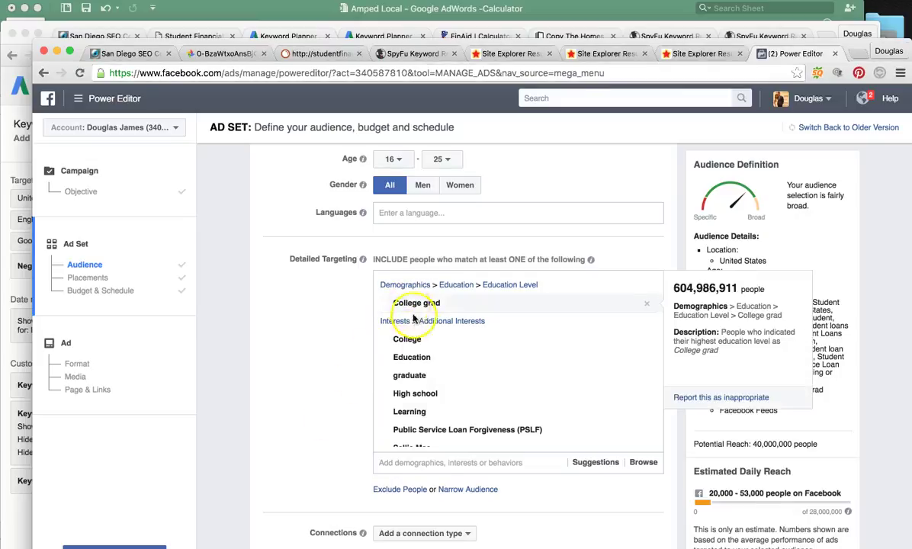
pyautogui.moveTo(421, 352)
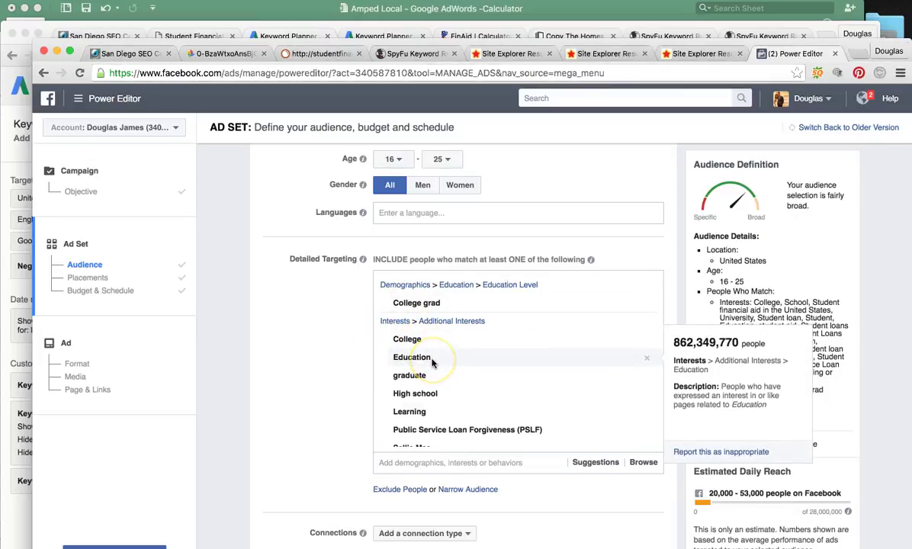
pyautogui.scroll(-1, 433, 363)
pyautogui.scroll(-2, 433, 364)
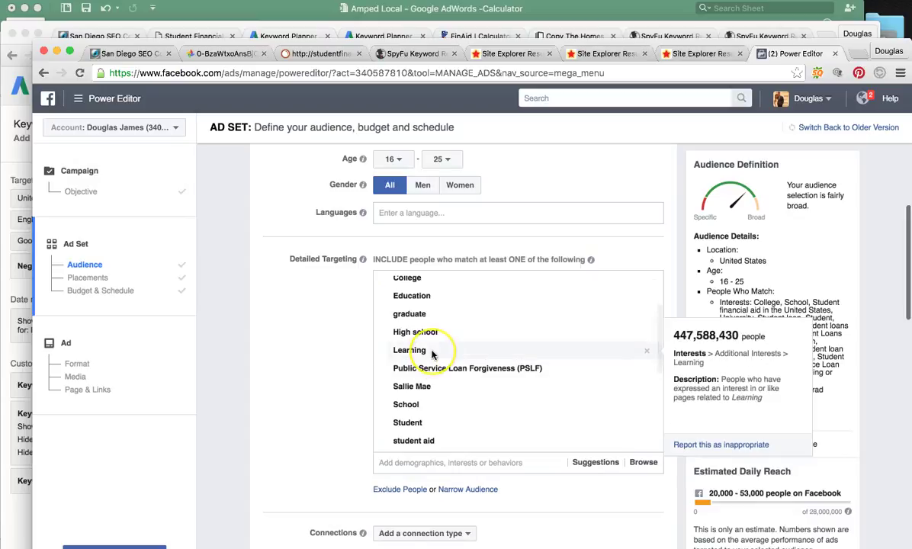
pyautogui.scroll(-1, 433, 353)
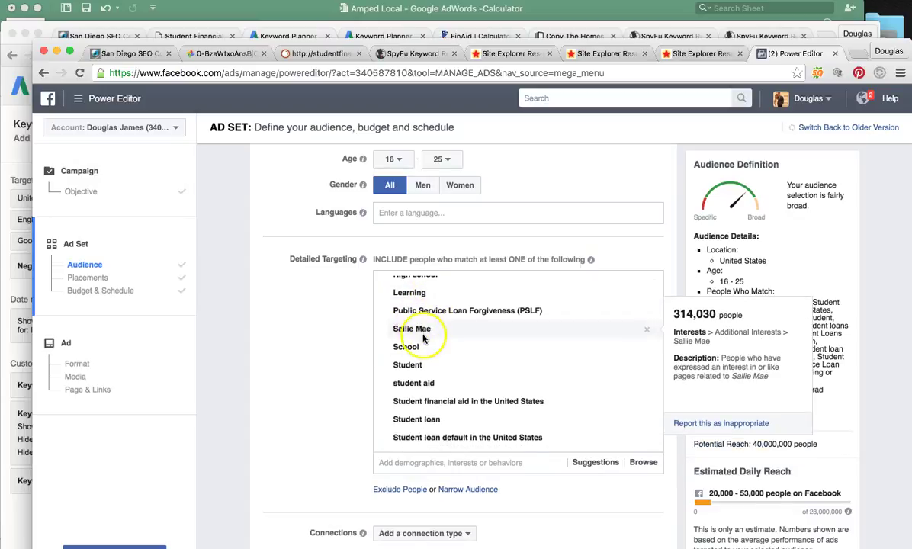
pyautogui.scroll(-2, 404, 381)
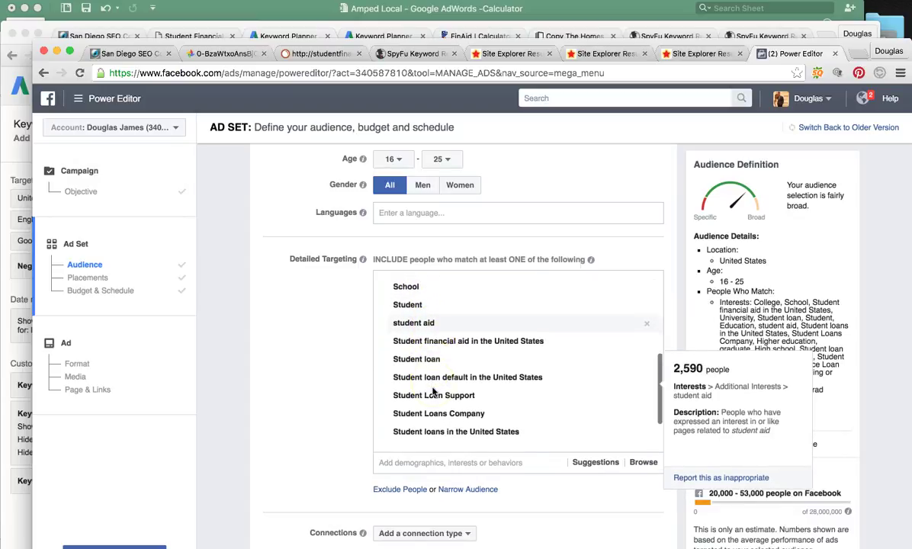
pyautogui.scroll(-2, 415, 359)
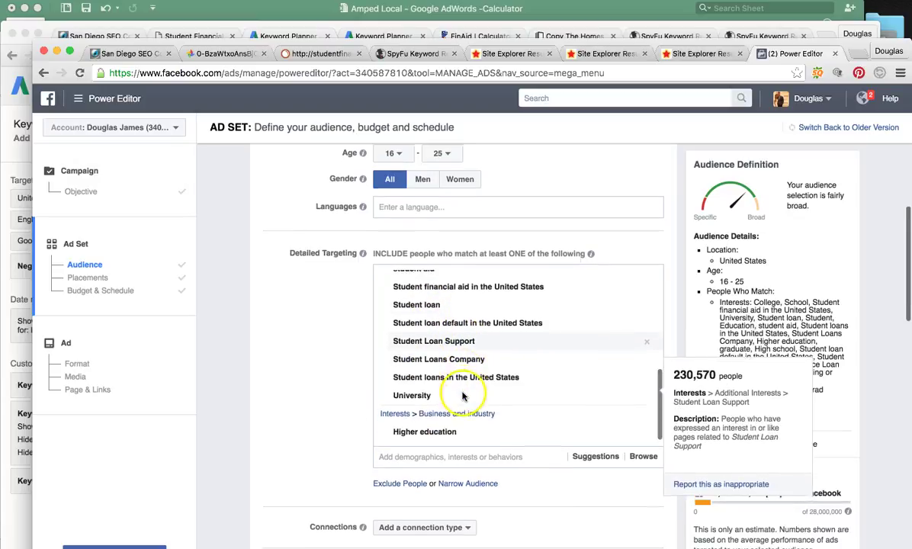
pyautogui.scroll(-1, 459, 391)
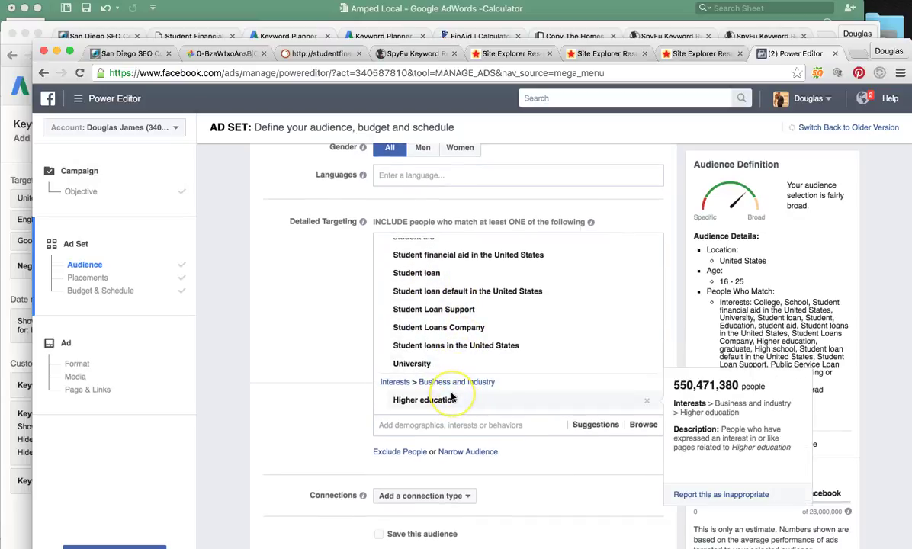
pyautogui.scroll(8, 452, 397)
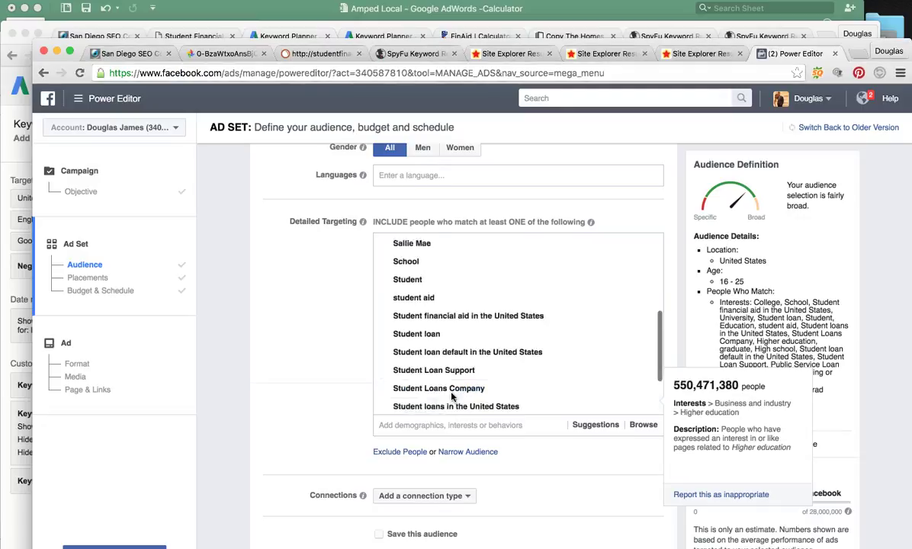
pyautogui.click(303, 305)
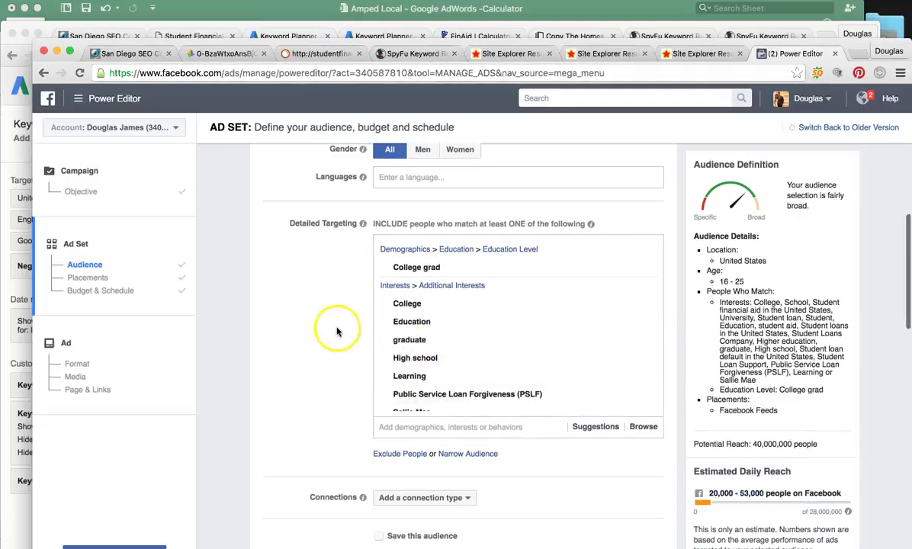
# Step: Review the audience definition gauge, audience details and potential reach, and skim the remaining ad set settings
pyautogui.scroll(-5, 323, 331)
pyautogui.scroll(7, 322, 330)
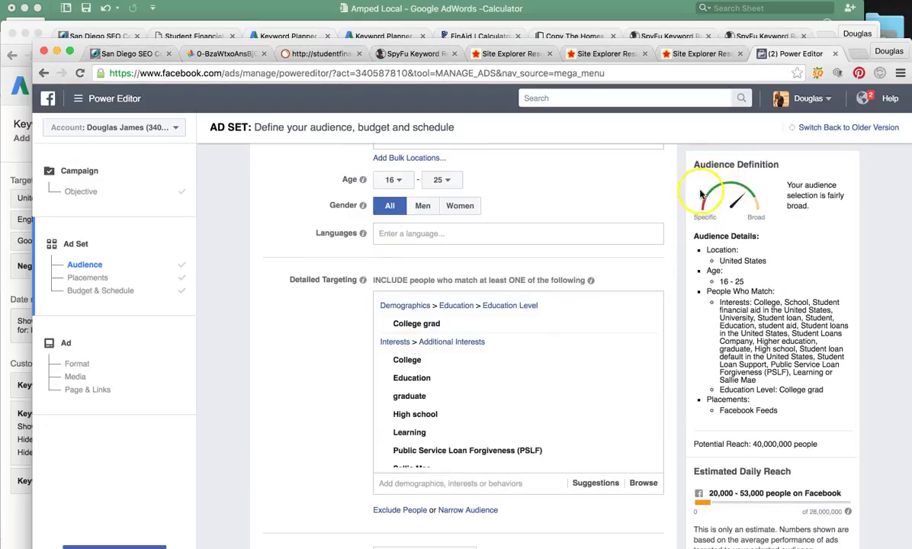
pyautogui.scroll(-1, 744, 229)
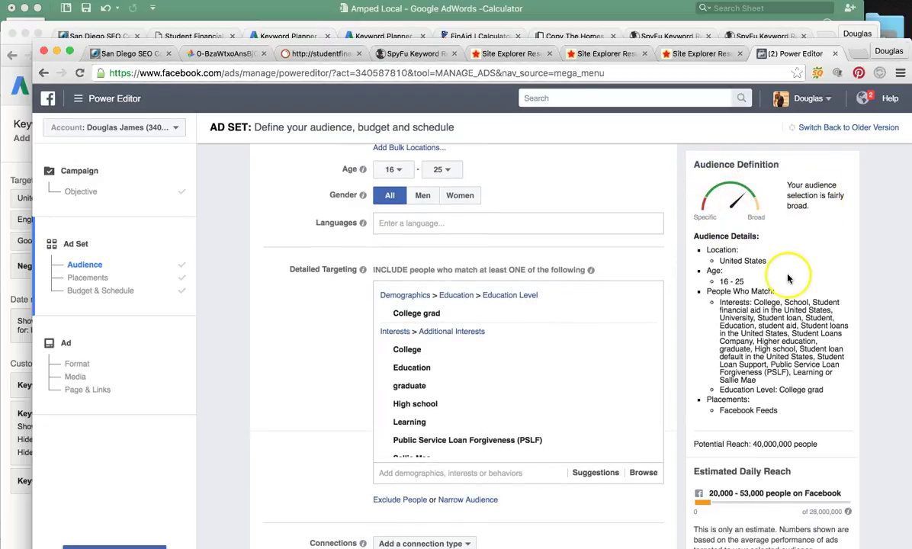
pyautogui.scroll(-6, 740, 229)
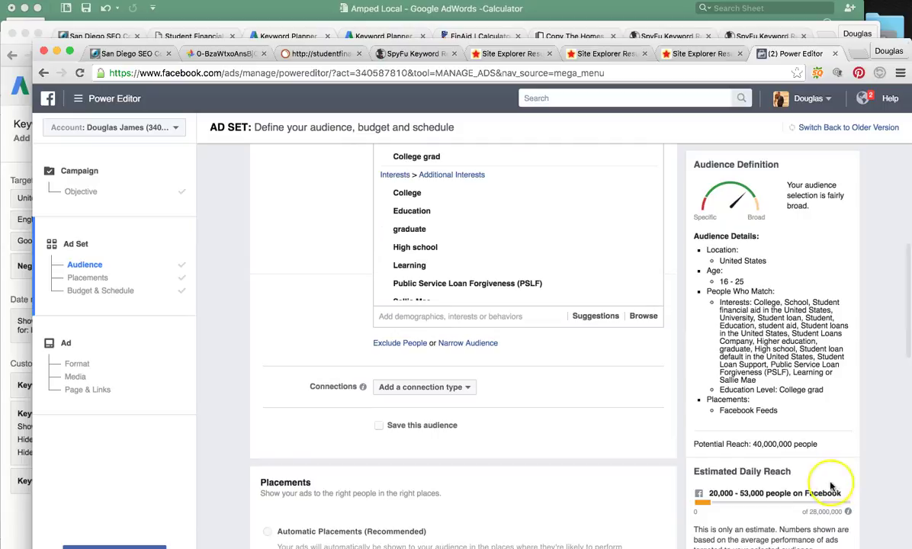
pyautogui.scroll(-2, 845, 525)
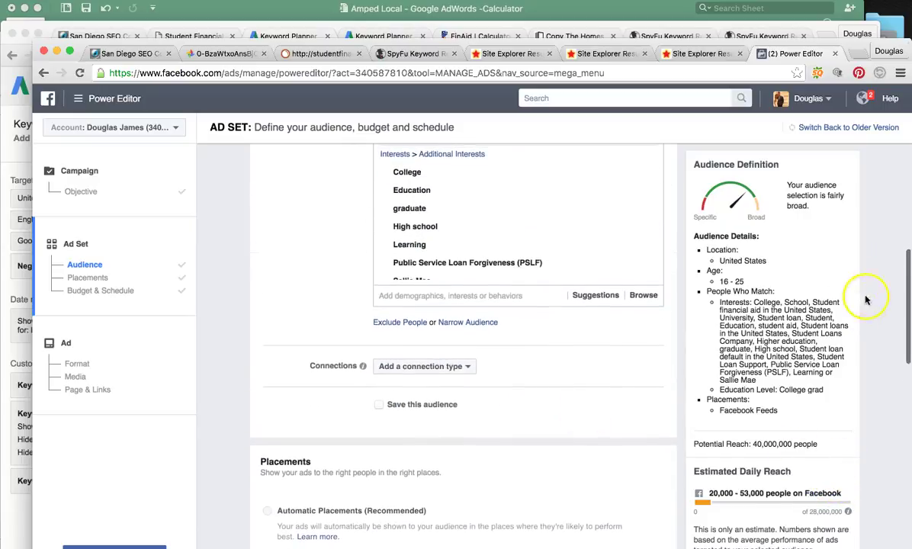
pyautogui.scroll(-20, 839, 336)
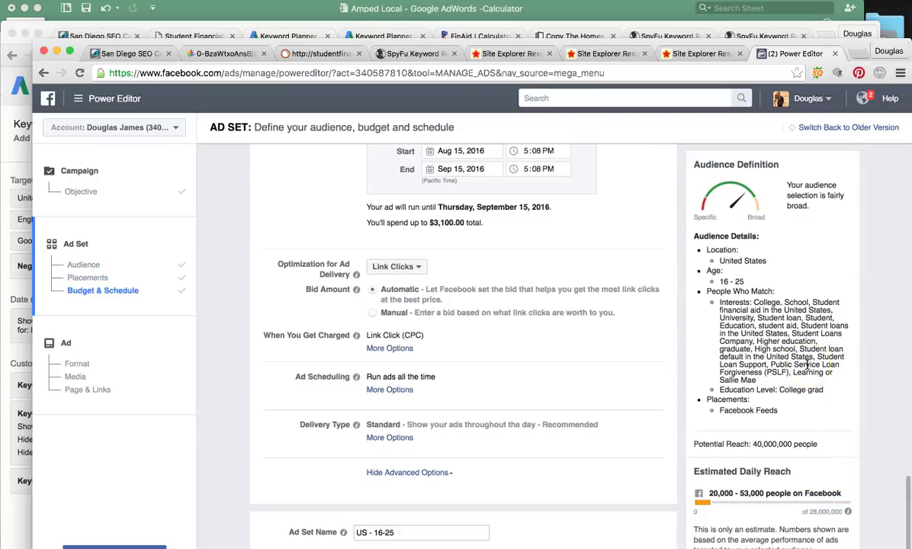
# Step: Move the browser window up to reveal the full audience summary and examine the estimated daily reach on Facebook
pyautogui.moveTo(737, 48); pyautogui.dragTo(732, 17)
pyautogui.scroll(15, 515, 265)
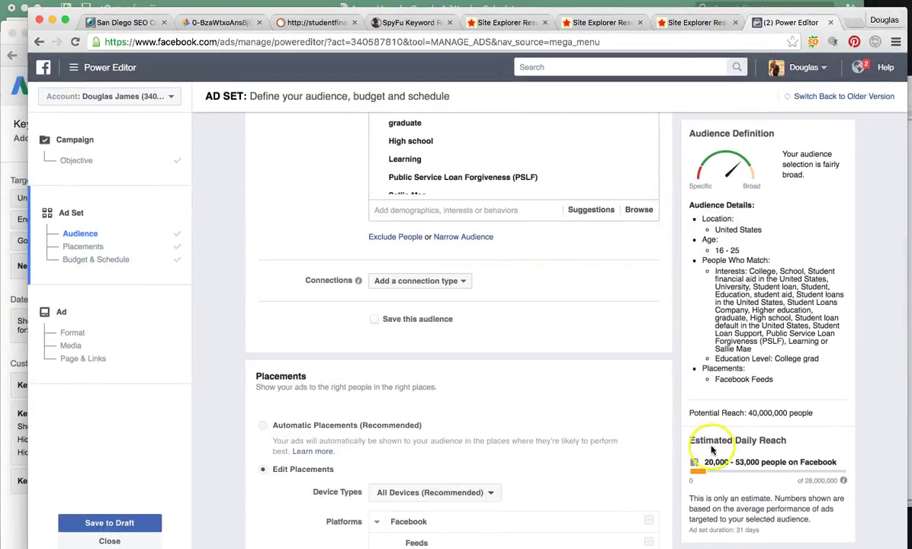
pyautogui.moveTo(647, 439); pyautogui.dragTo(794, 442)
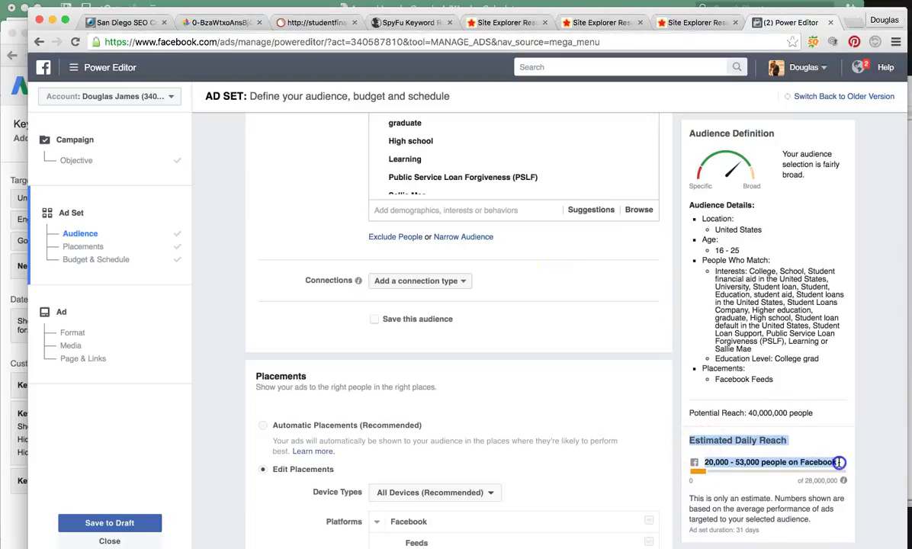
pyautogui.click(790, 440)
pyautogui.moveTo(707, 463); pyautogui.dragTo(765, 462)
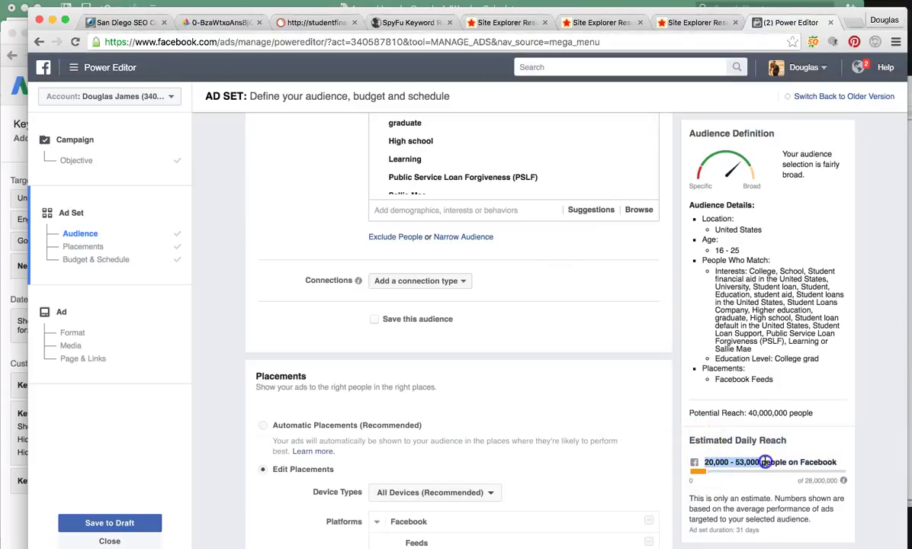
pyautogui.moveTo(686, 441); pyautogui.dragTo(839, 465)
pyautogui.click(789, 441)
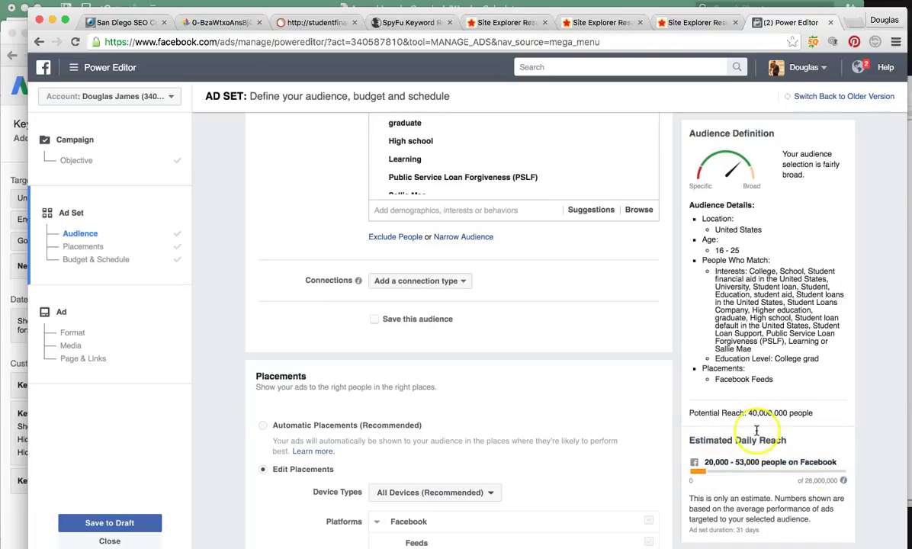
# Step: Review the ad set's placements, examining the Feeds, Right Column, Instagram and Audience Network options
pyautogui.scroll(2, 312, 308)
pyautogui.scroll(-6, 311, 309)
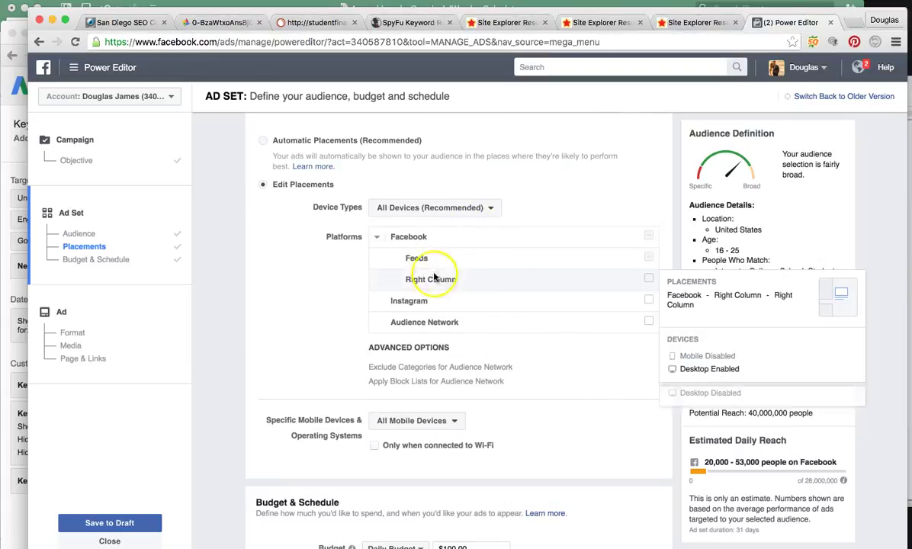
pyautogui.moveTo(377, 320)
pyautogui.moveTo(392, 322); pyautogui.dragTo(525, 322)
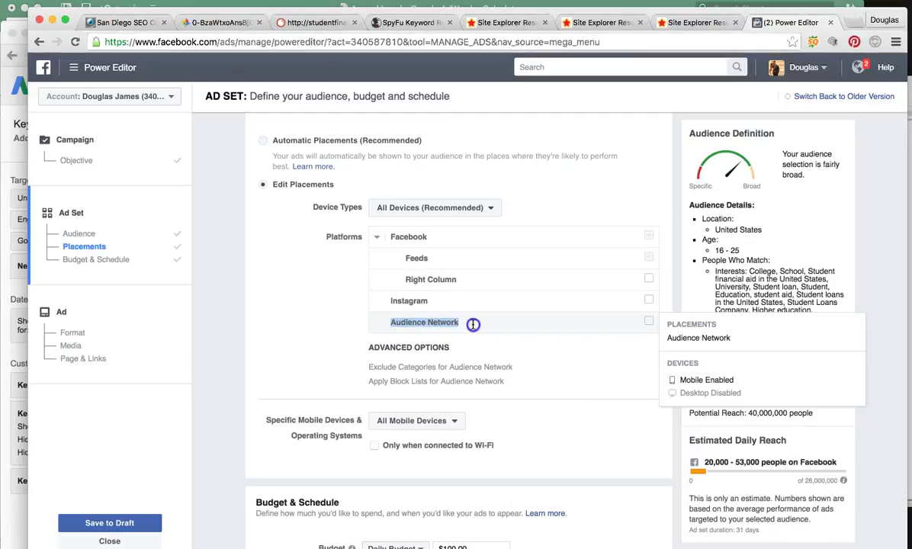
pyautogui.doubleClick(403, 300)
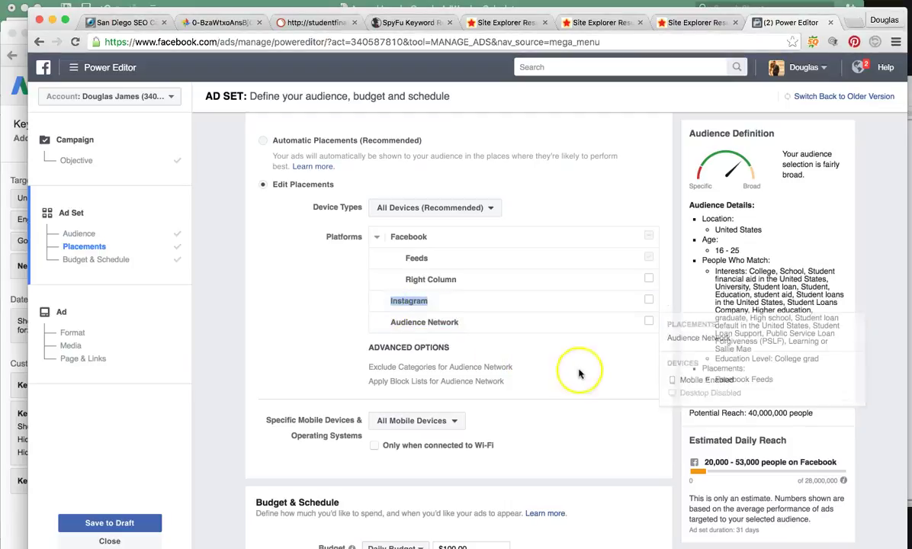
pyautogui.click(464, 322)
pyautogui.moveTo(404, 285); pyautogui.dragTo(461, 281)
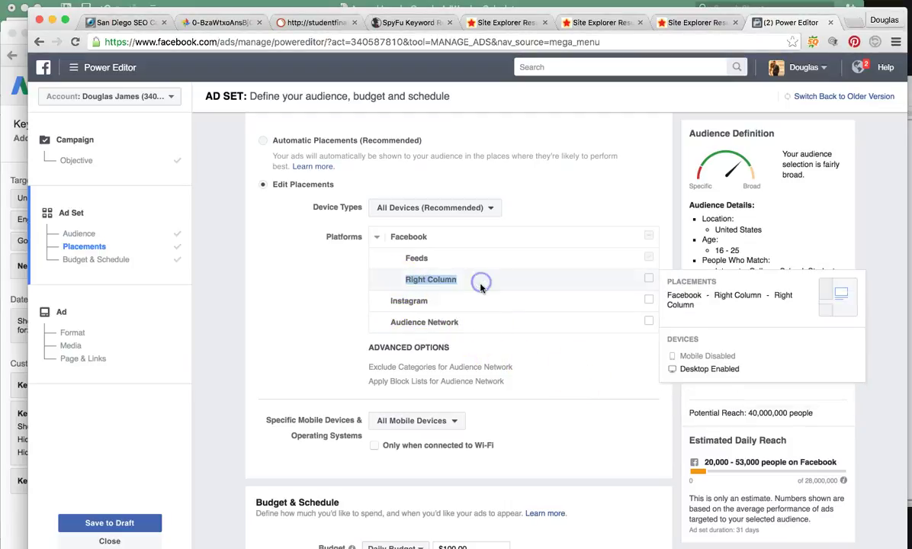
pyautogui.click(529, 356)
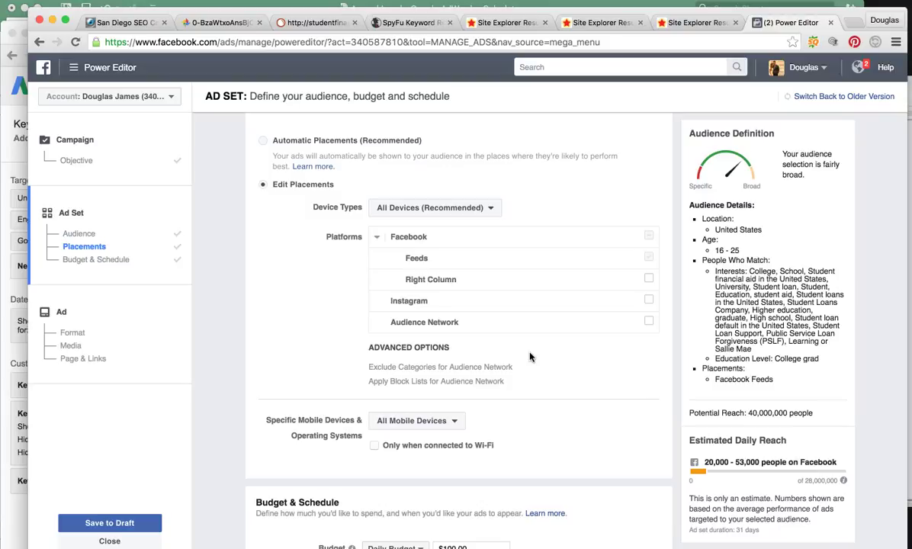
pyautogui.click(387, 240)
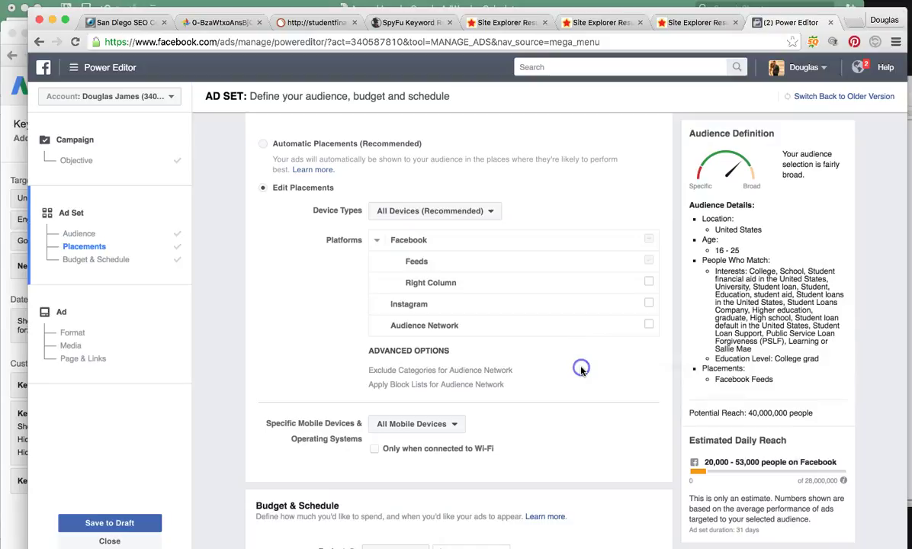
# Step: Review the ad set's daily budget, start and end dates, bidding and delivery settings, and return to the Audience section
pyautogui.scroll(-5, 579, 370)
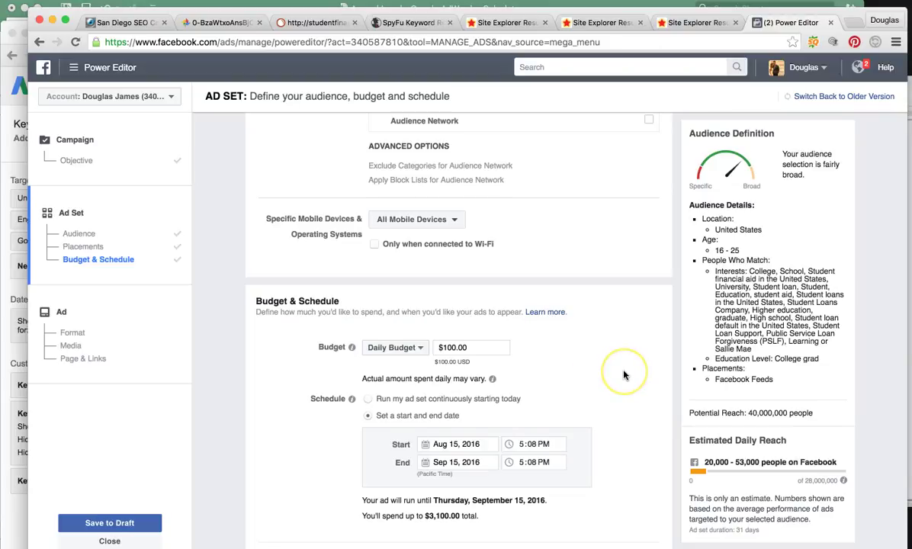
pyautogui.scroll(-2, 622, 372)
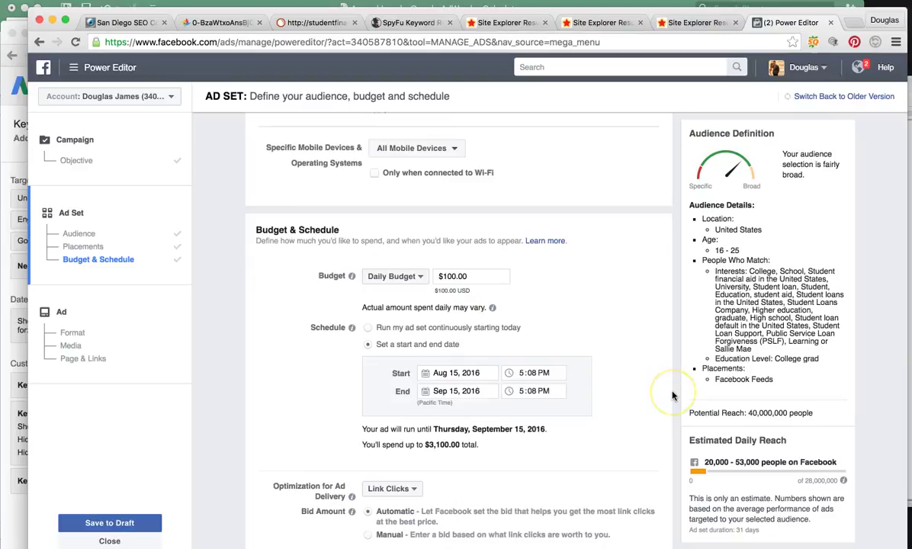
pyautogui.scroll(-6, 671, 396)
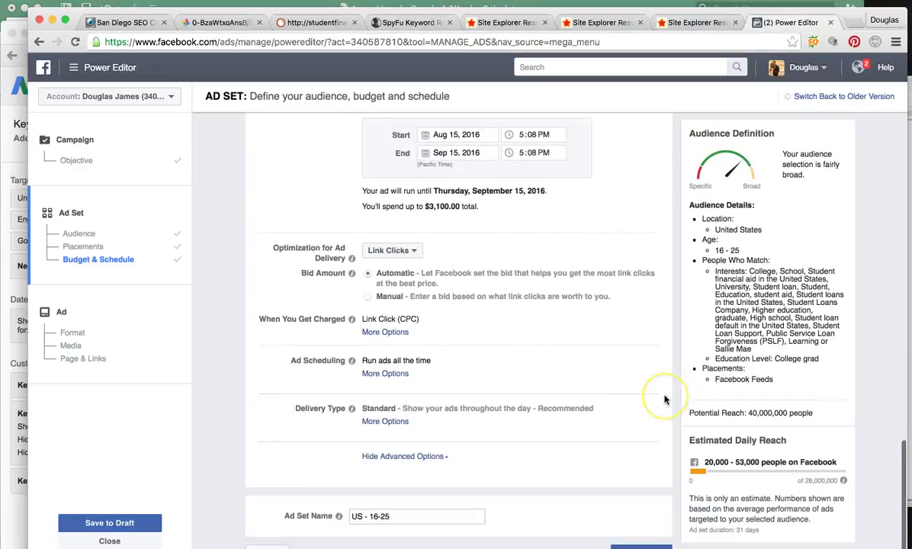
pyautogui.scroll(15, 664, 400)
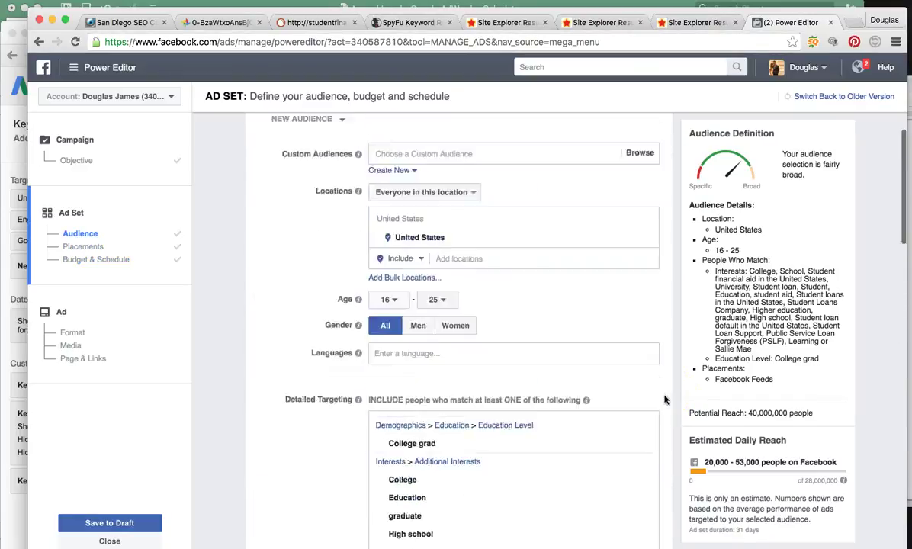
pyautogui.scroll(2, 663, 399)
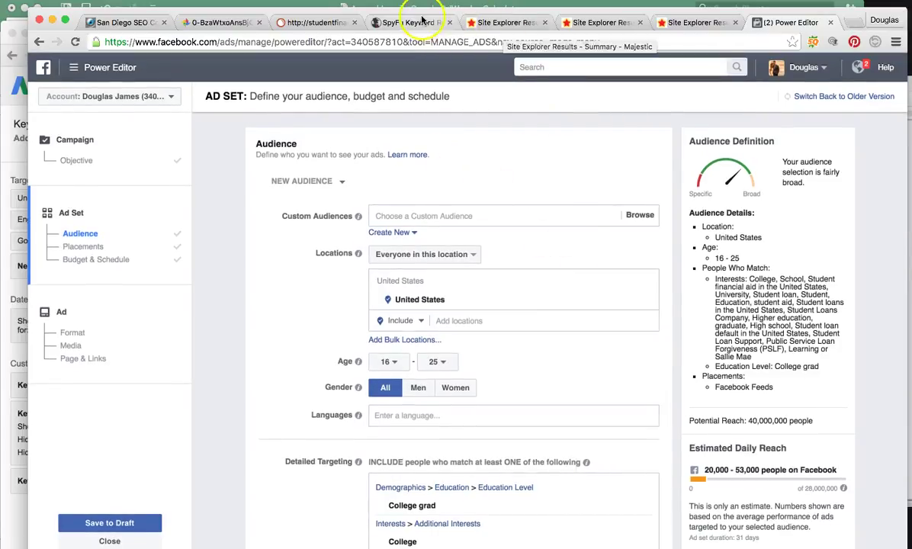
# Step: Show the studentloansnow.pagedemo.co consultation landing page in the other browser window, and return to the Power Editor window
pyautogui.click(18, 28)
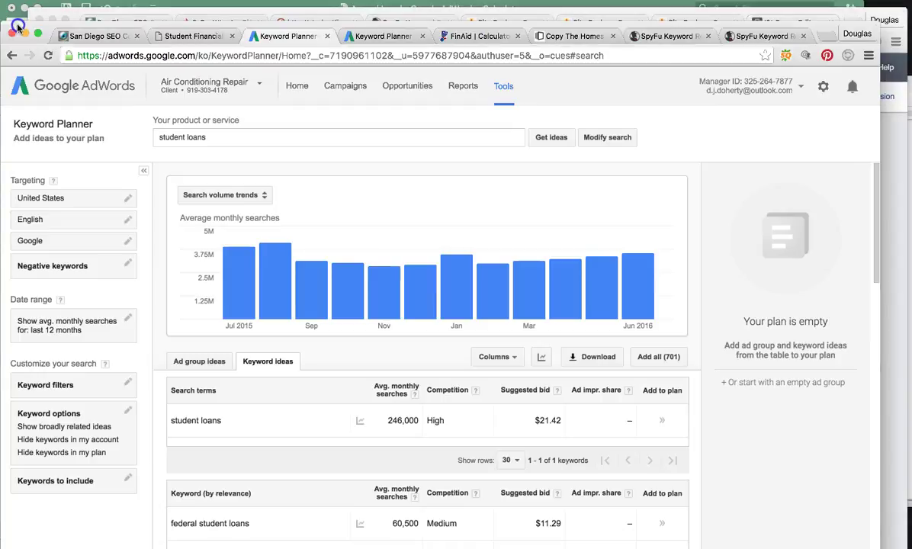
pyautogui.click(586, 34)
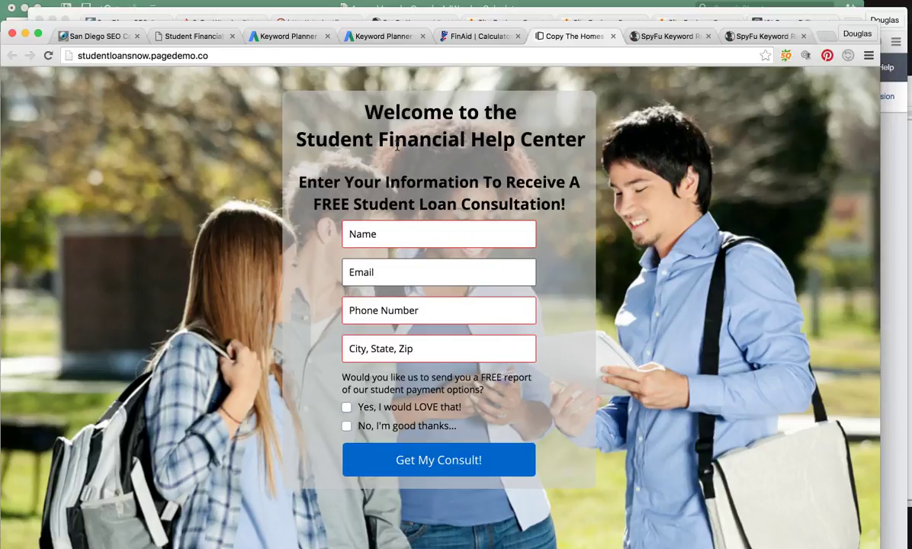
pyautogui.click(405, 12)
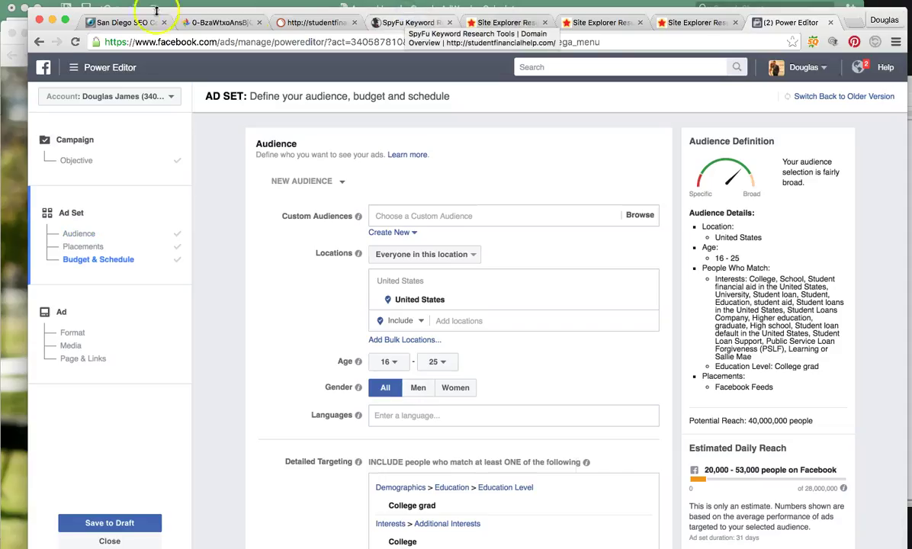
pyautogui.click(20, 24)
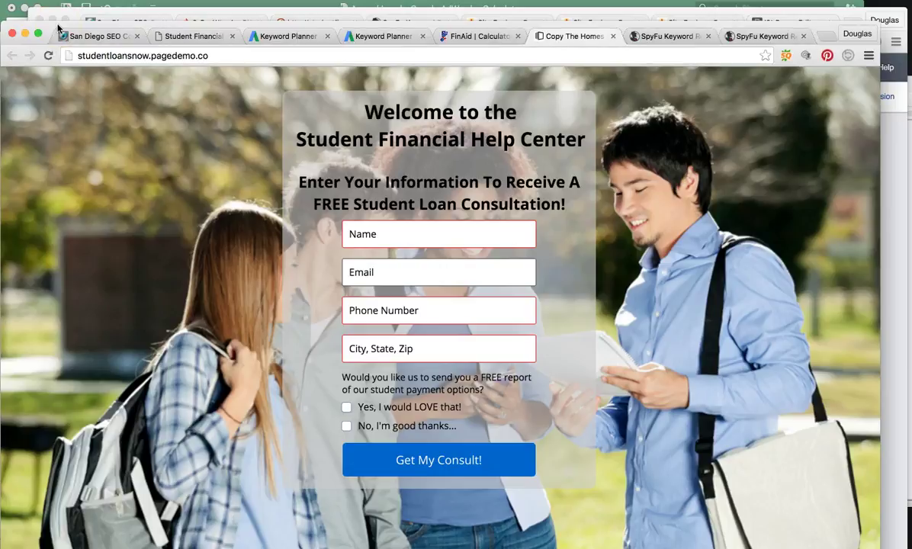
pyautogui.click(76, 11)
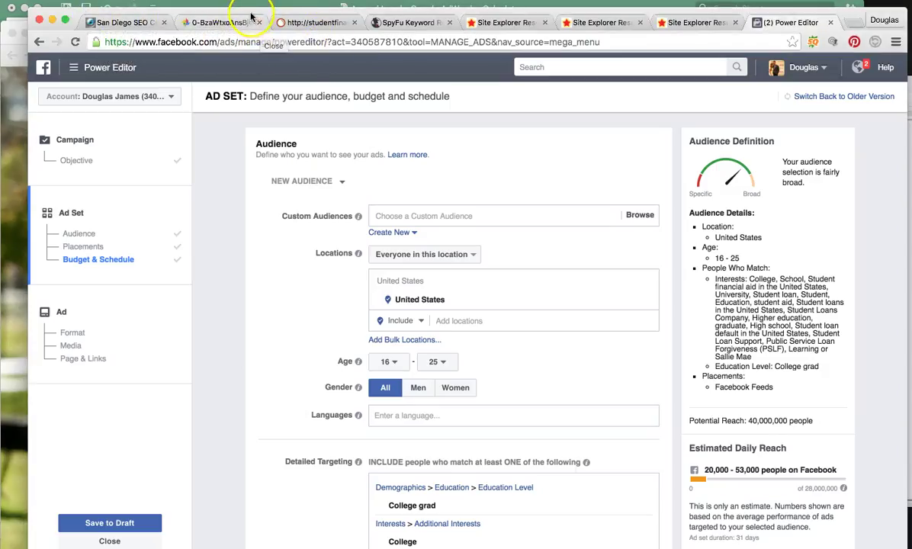
# Step: Show the Google logo image and move the browser window down to reveal the windows behind it
pyautogui.click(228, 21)
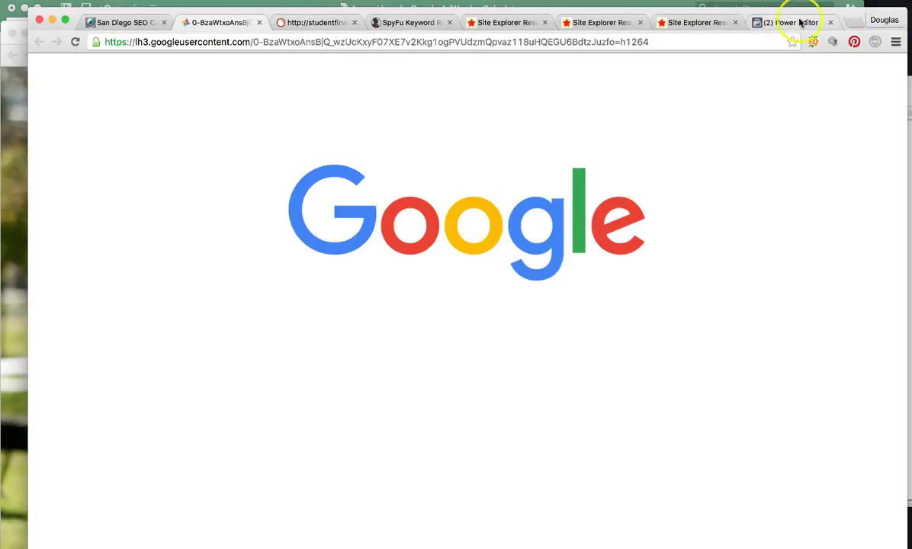
pyautogui.moveTo(472, 21); pyautogui.dragTo(472, 54)
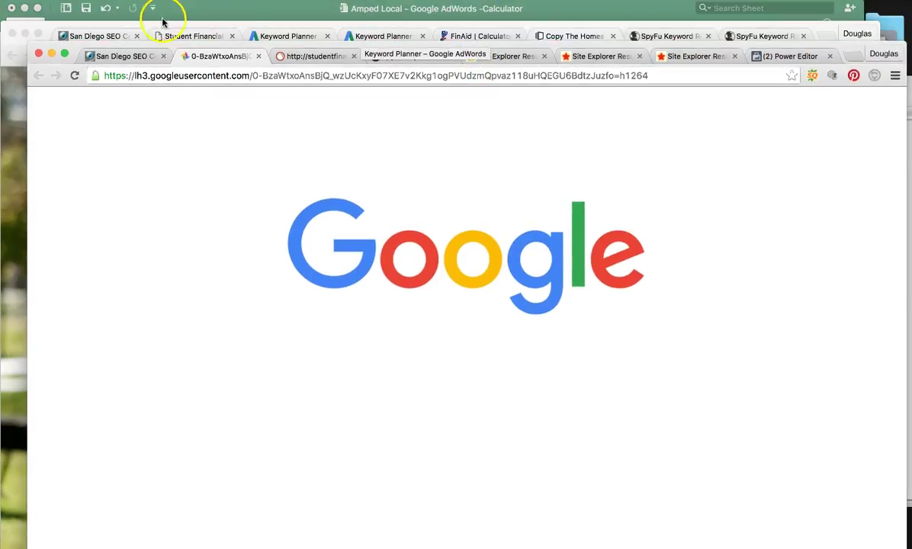
# Step: Bring up the Google search results for student loans and examine the ads and organic listings
pyautogui.click(892, 37)
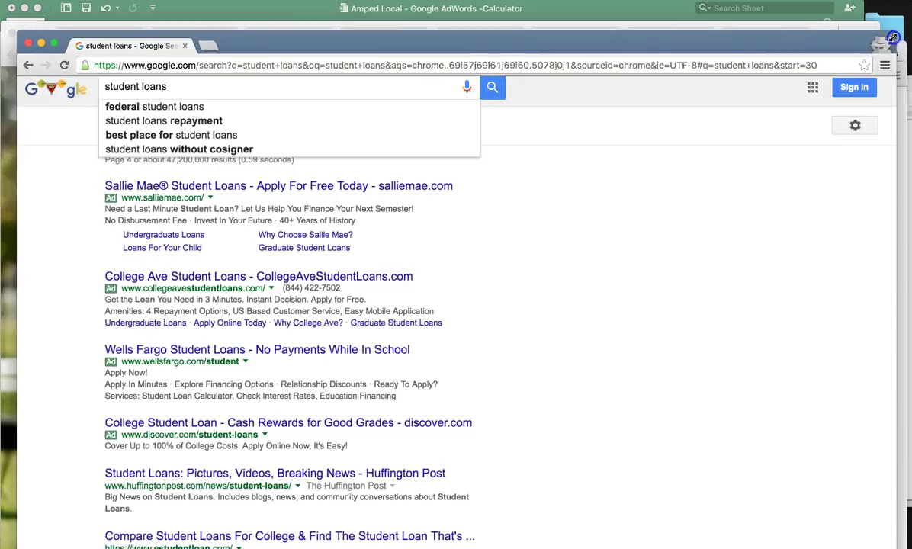
pyautogui.tripleClick(104, 87)
pyautogui.click(614, 240)
pyautogui.scroll(-5, 614, 243)
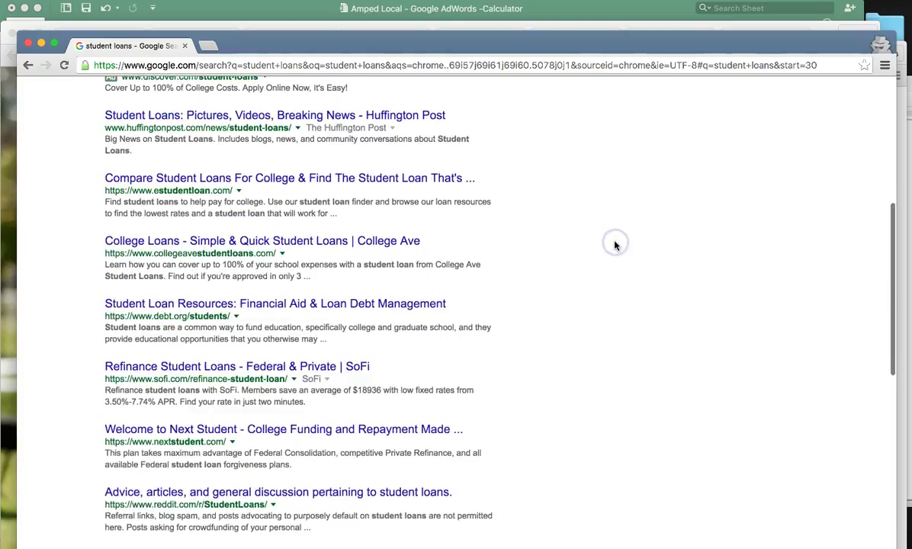
pyautogui.scroll(6, 614, 244)
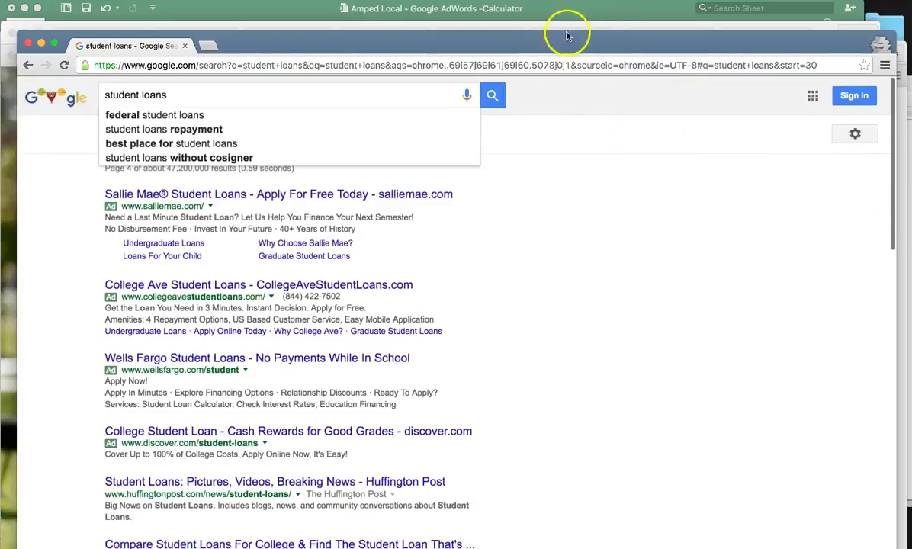
# Step: Review the SpyFu overview for studentfinancialhelp.com and show its Majestic Site Explorer results
pyautogui.click(620, 28)
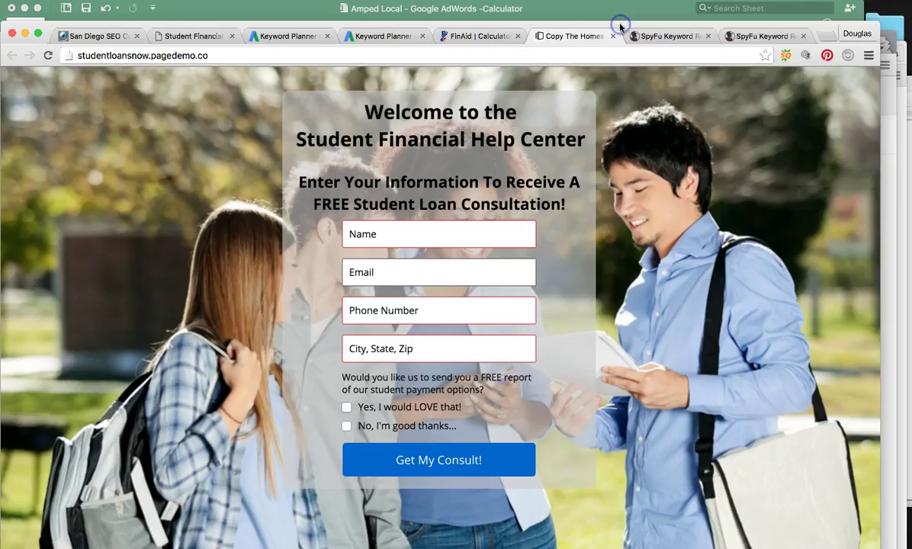
pyautogui.click(902, 46)
pyautogui.click(315, 57)
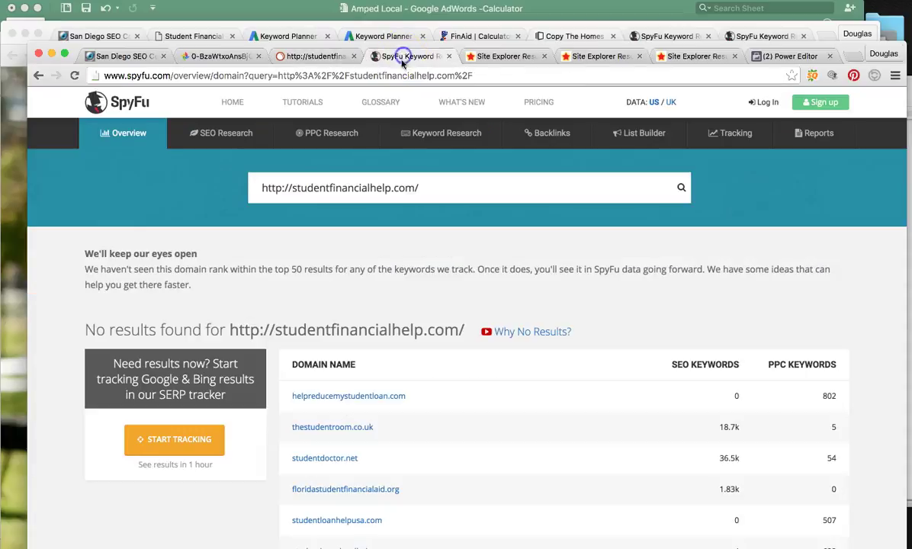
pyautogui.click(403, 57)
pyautogui.scroll(-2, 402, 321)
pyautogui.scroll(2, 407, 321)
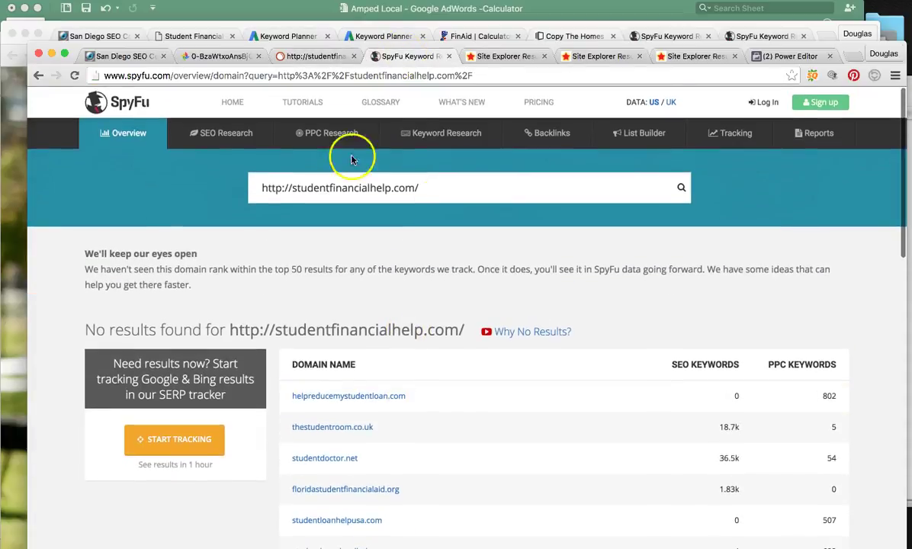
pyautogui.click(505, 57)
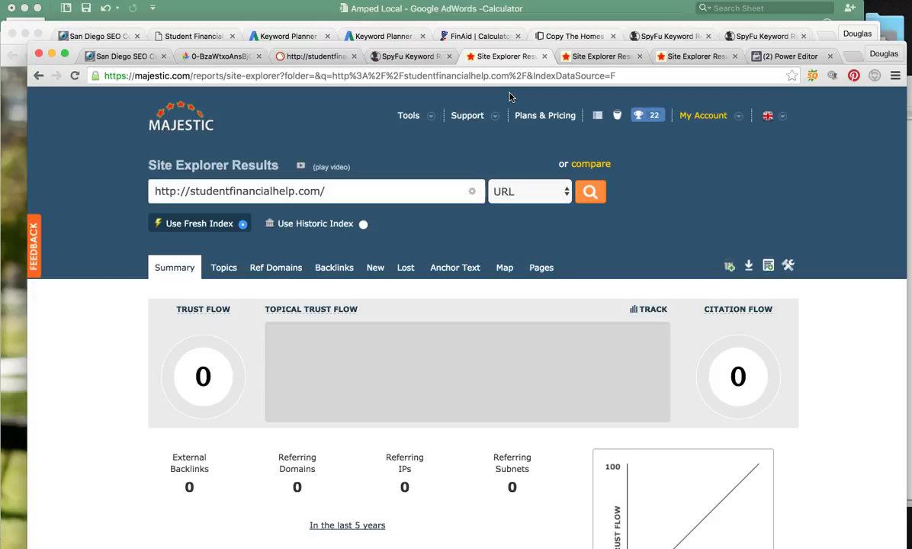
# Step: Review the studentfinancialhelp.com home page, examining its welcome text, service list and reasons to lower student loans
pyautogui.click(186, 35)
pyautogui.click(194, 35)
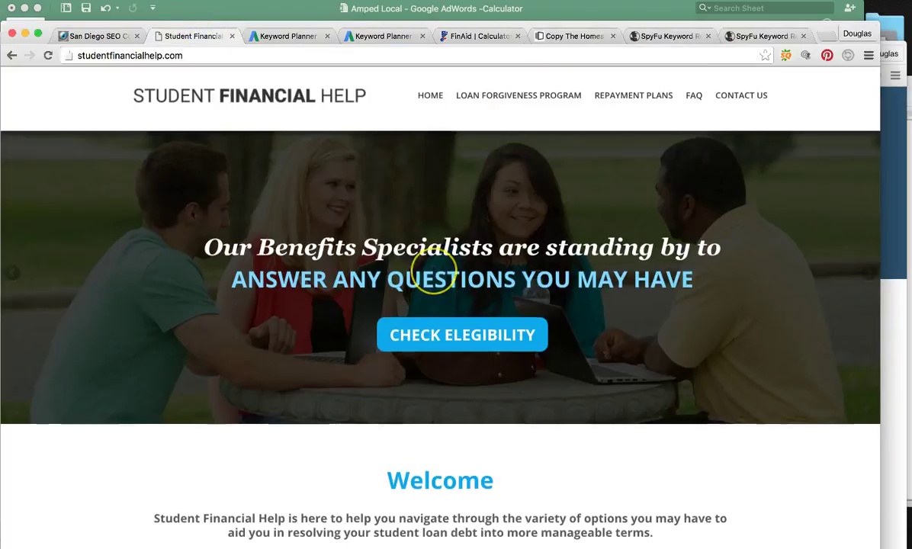
pyautogui.scroll(-3, 428, 258)
pyautogui.scroll(-12, 433, 271)
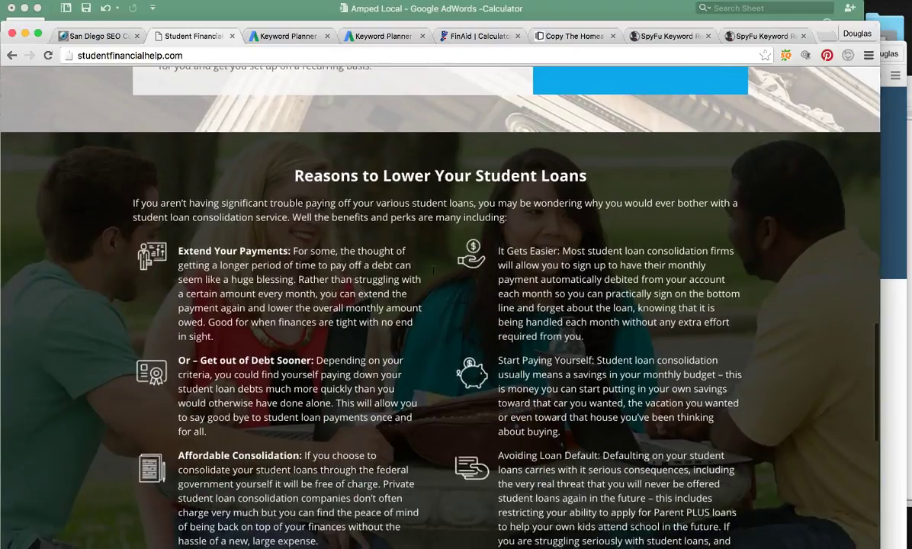
pyautogui.scroll(-5, 433, 270)
pyautogui.scroll(10, 433, 270)
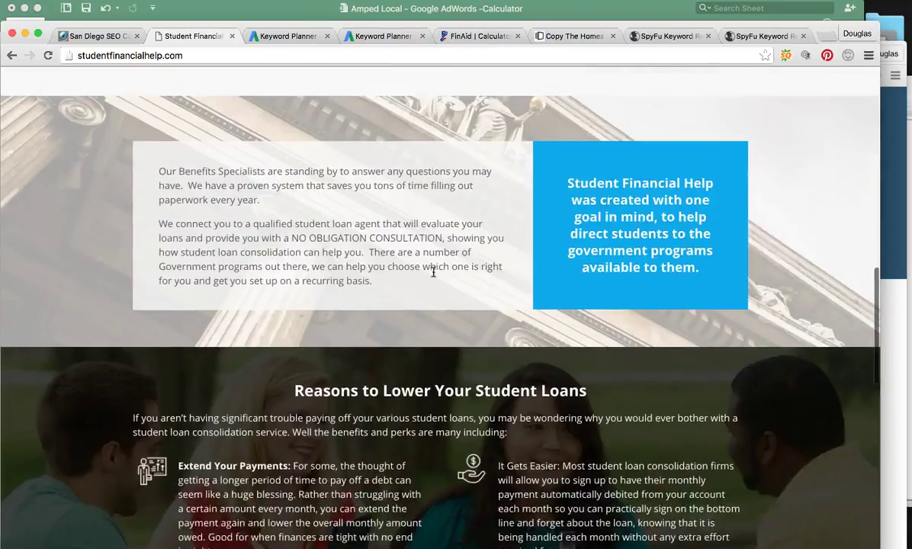
pyautogui.scroll(8, 433, 271)
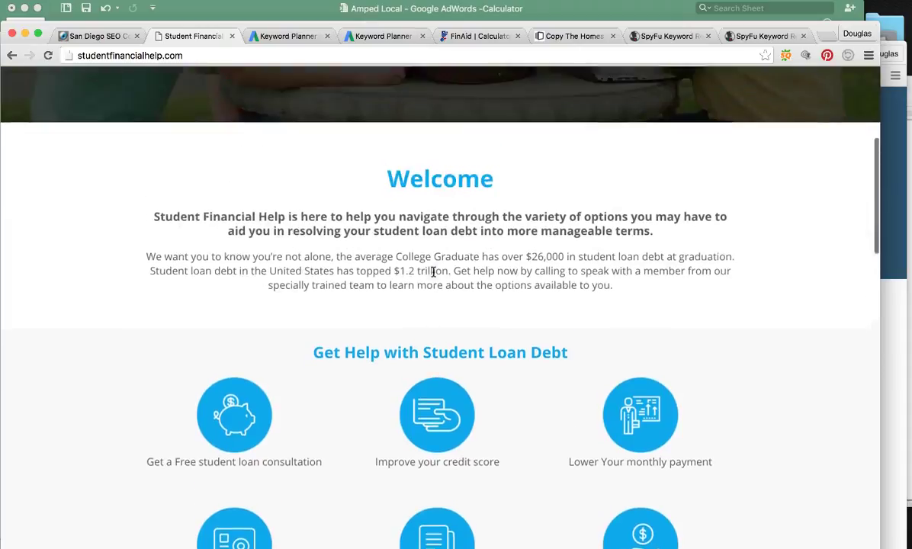
pyautogui.scroll(2, 434, 271)
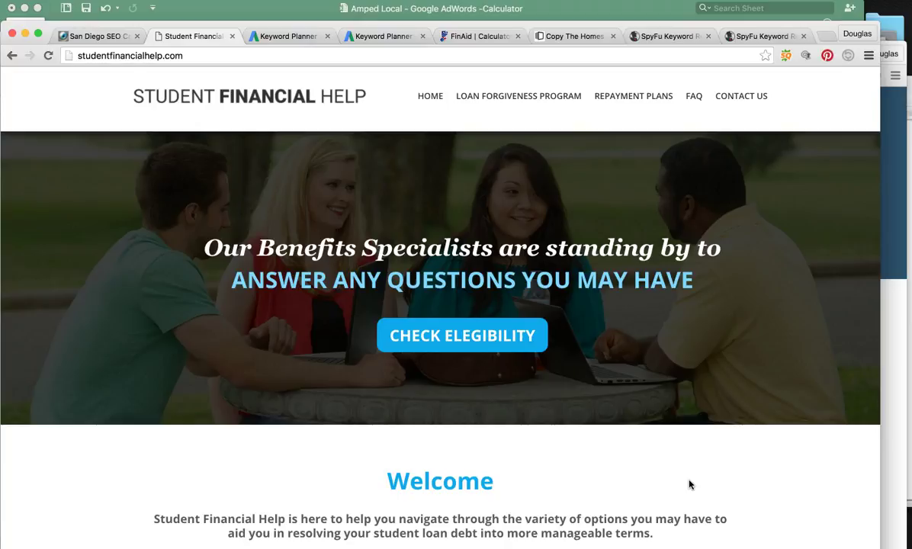
pyautogui.scroll(-5, 690, 485)
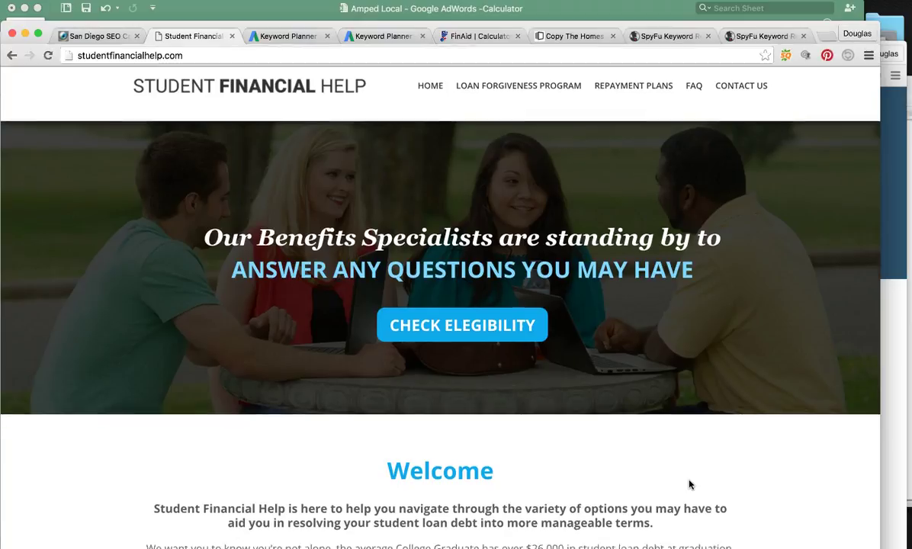
pyautogui.scroll(-5, 488, 433)
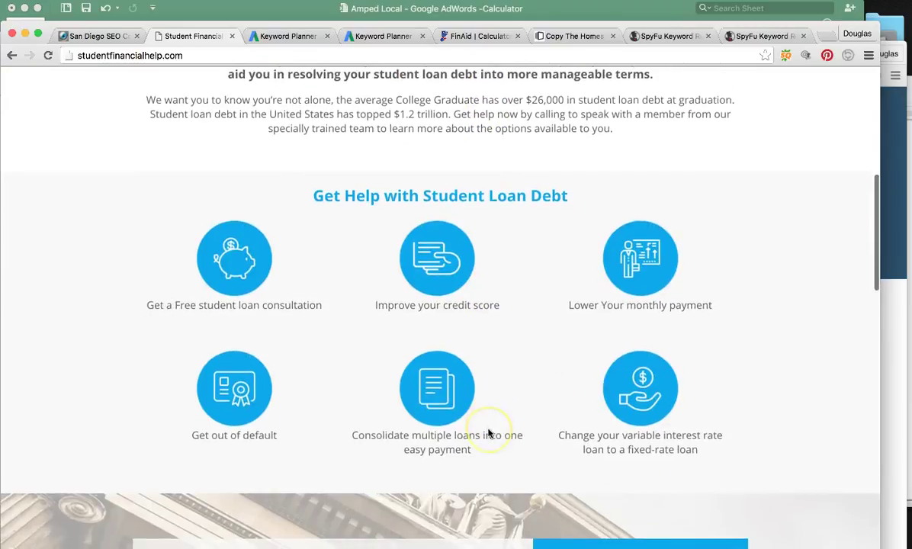
pyautogui.scroll(8, 489, 433)
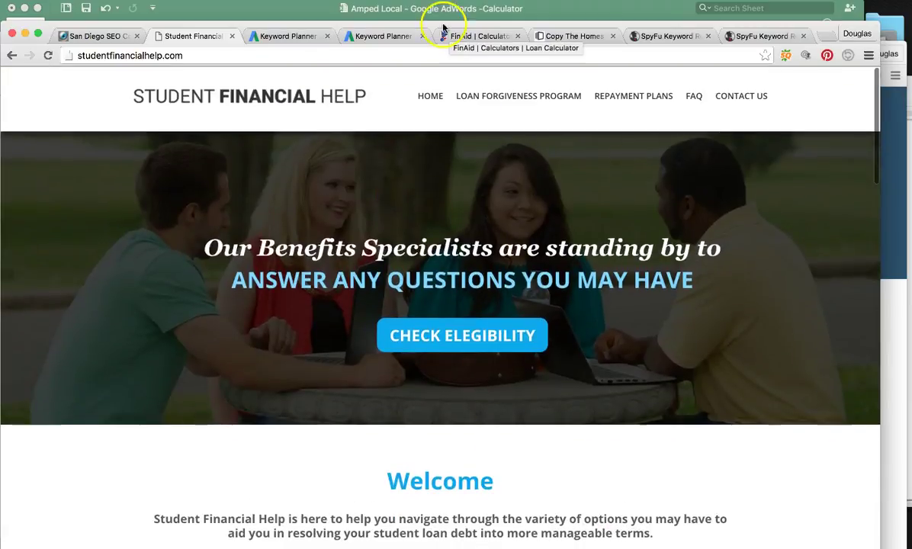
# Step: Examine the average monthly searches and competition for the student loans keyword ideas in Keyword Planner
pyautogui.click(297, 35)
pyautogui.scroll(-3, 446, 373)
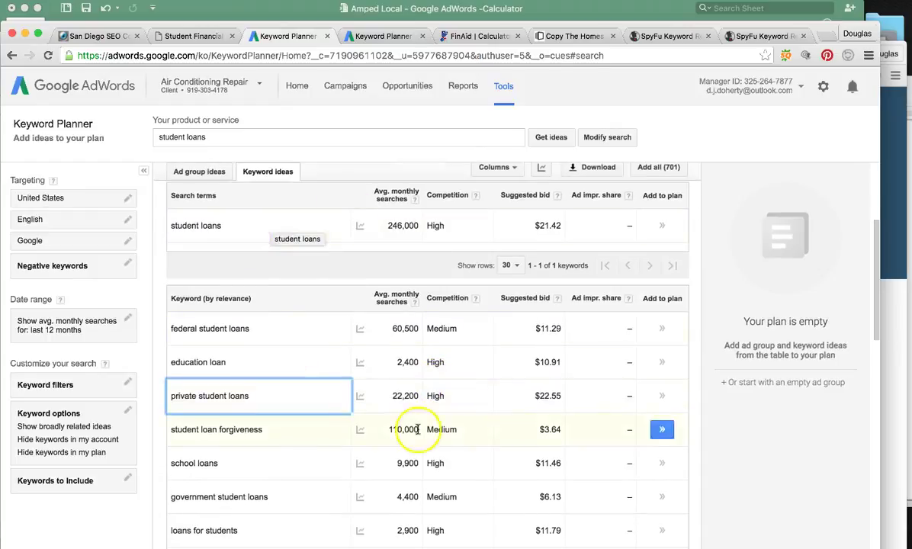
pyautogui.moveTo(360, 497)
pyautogui.moveTo(447, 403)
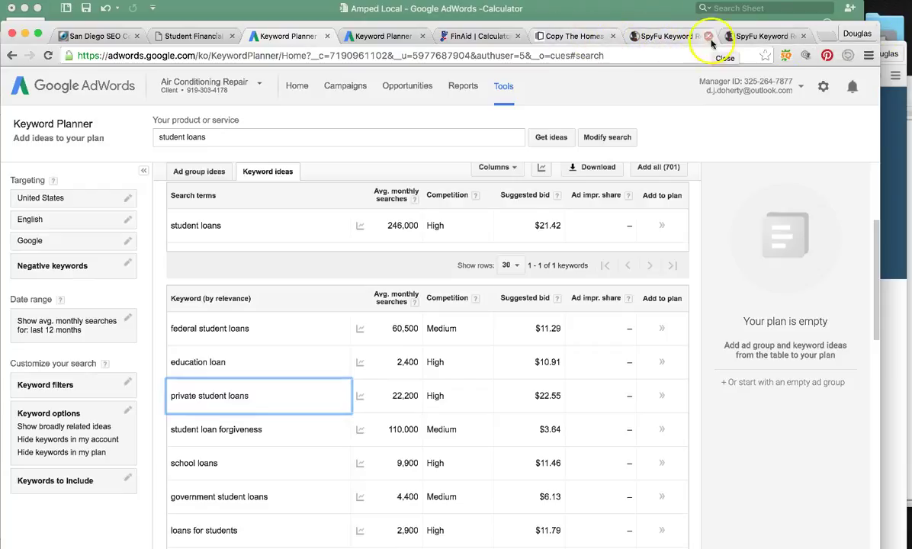
# Step: Examine the trust flow, citation flow and backlink figures for studentfinancialhelp.com in Majestic
pyautogui.click(906, 48)
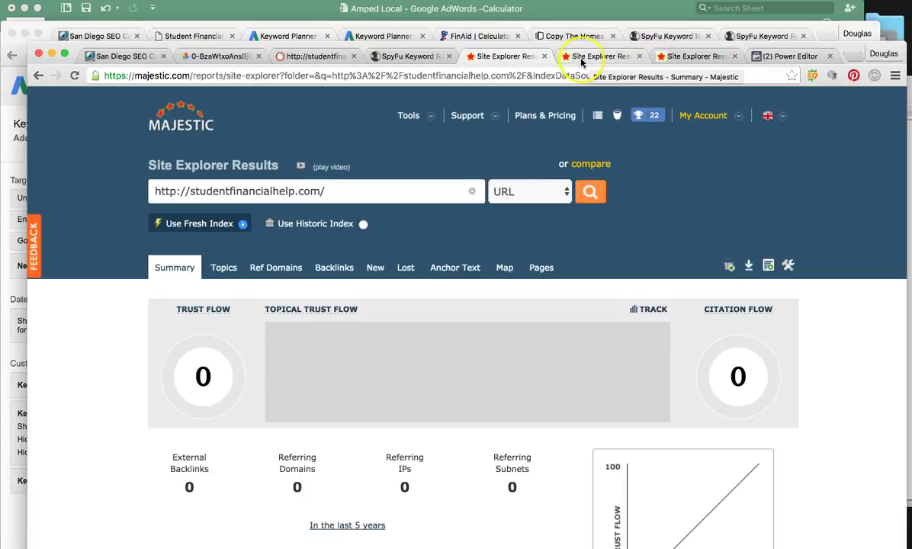
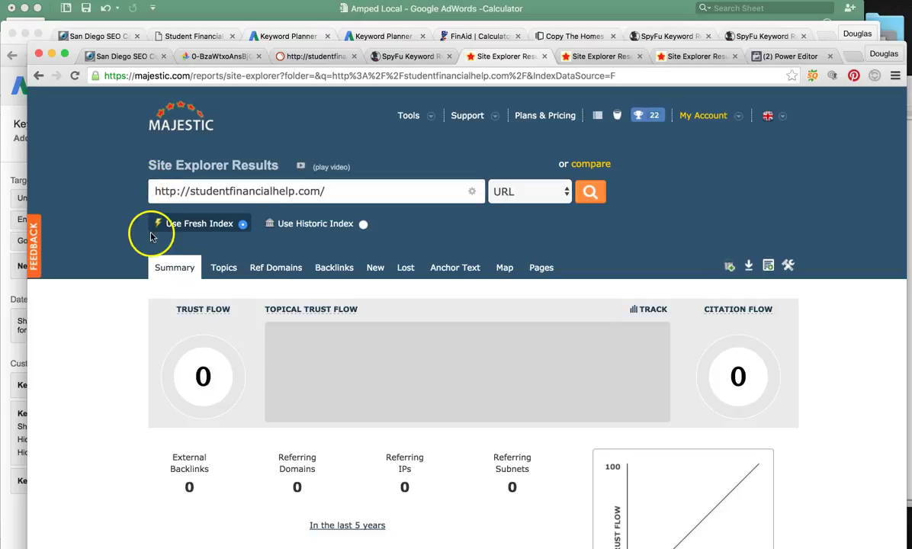
pyautogui.scroll(-1, 152, 229)
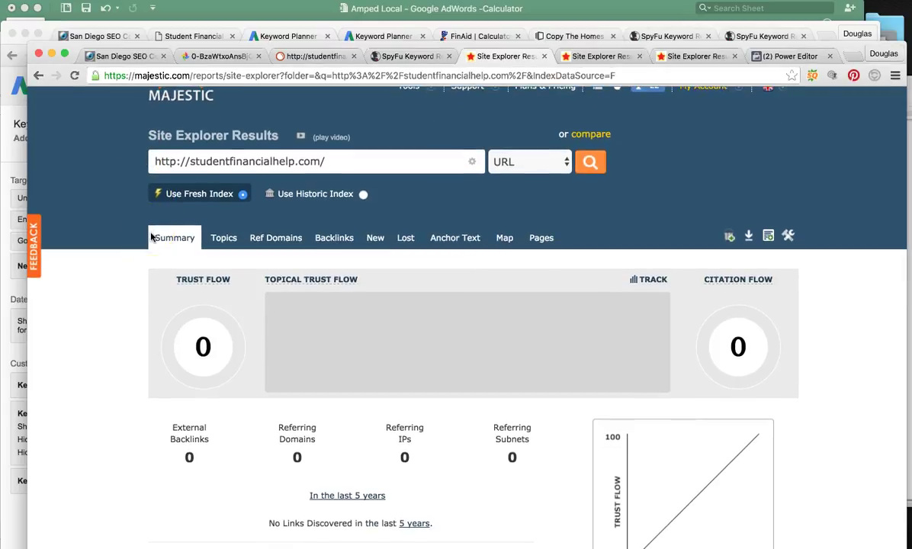
pyautogui.scroll(-1, 274, 374)
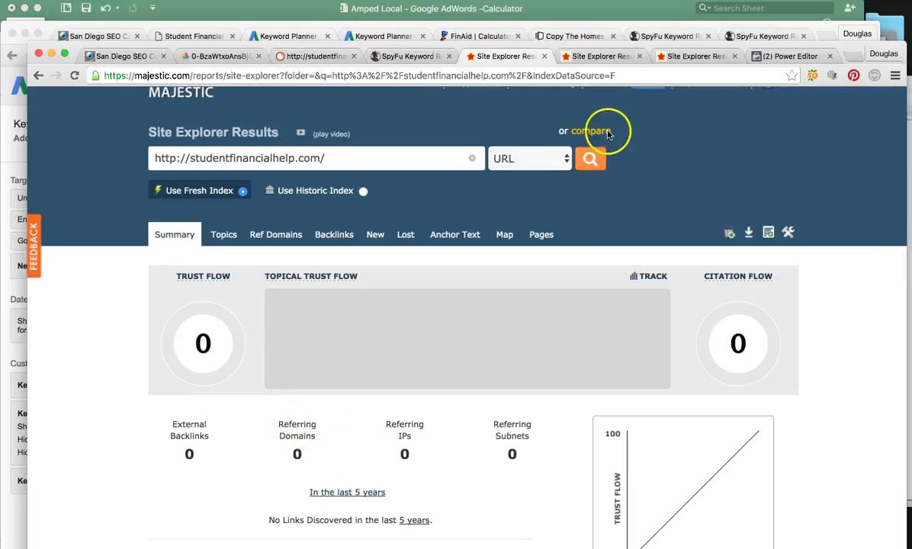
# Step: Locate estudentloan.com in the Google results for student loans and examine its Majestic trust flow and backlink summary
pyautogui.click(592, 58)
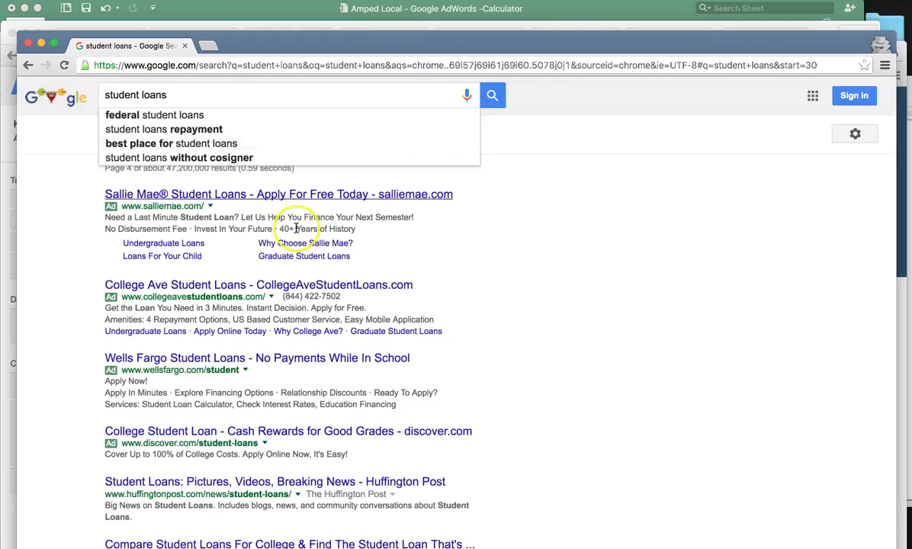
pyautogui.scroll(-5, 114, 343)
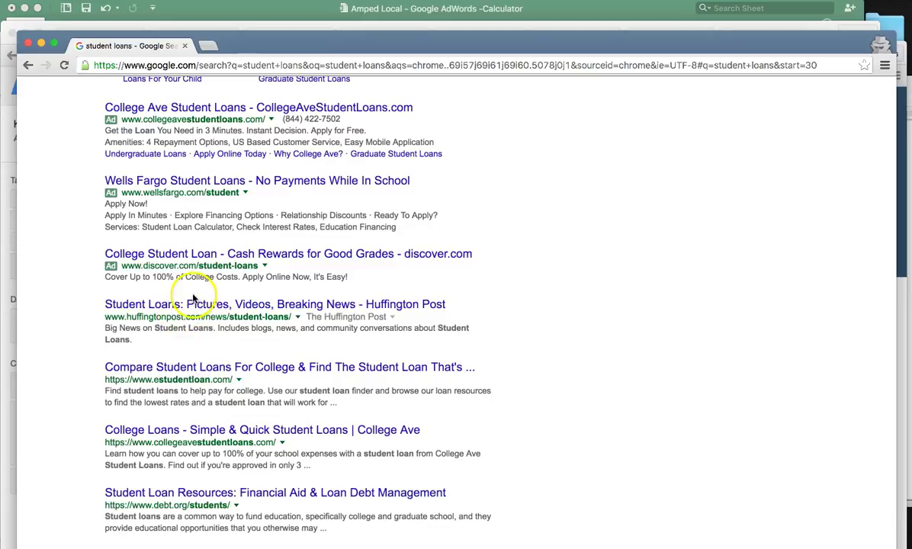
pyautogui.click(585, 25)
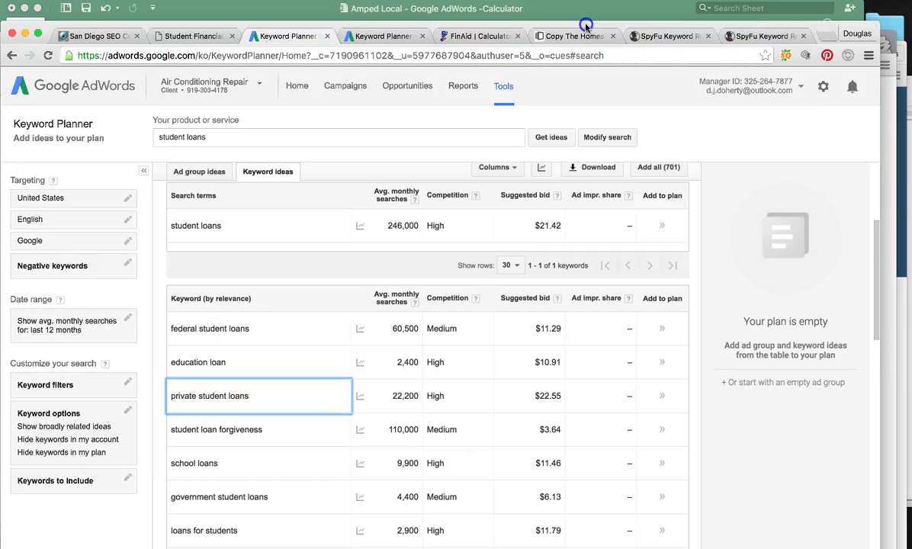
pyautogui.click(900, 47)
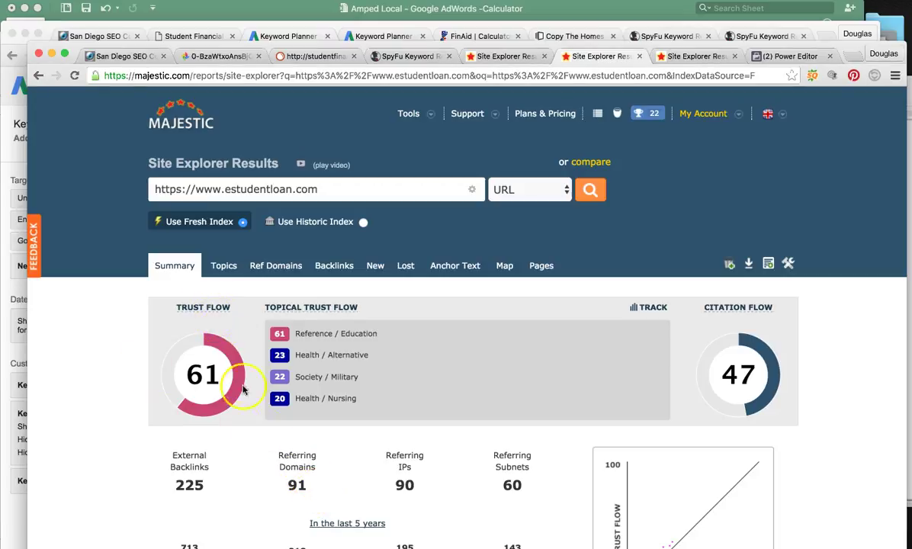
pyautogui.scroll(-1, 228, 316)
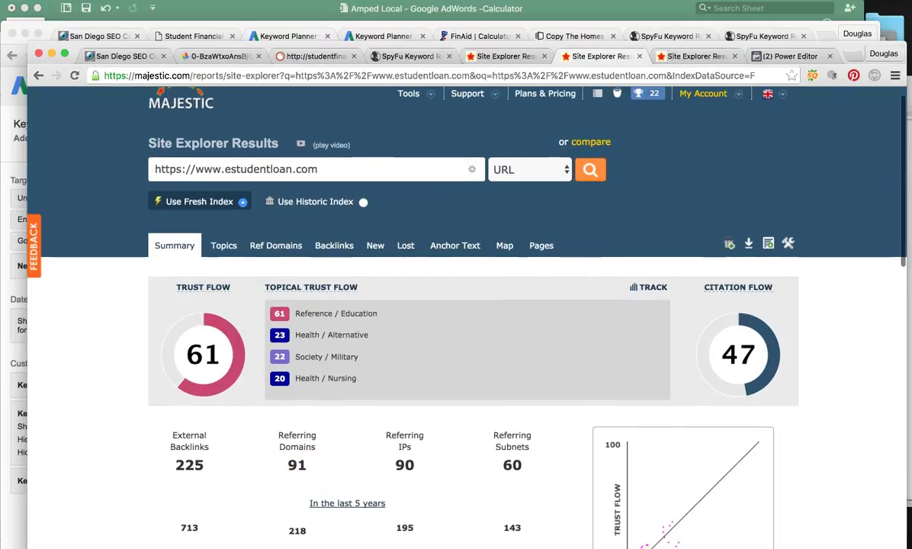
# Step: Show the Backlinks Trust Flow Quality Meter chart of links by website type, and return to the estudentloan.com report
pyautogui.press('super+Tab')
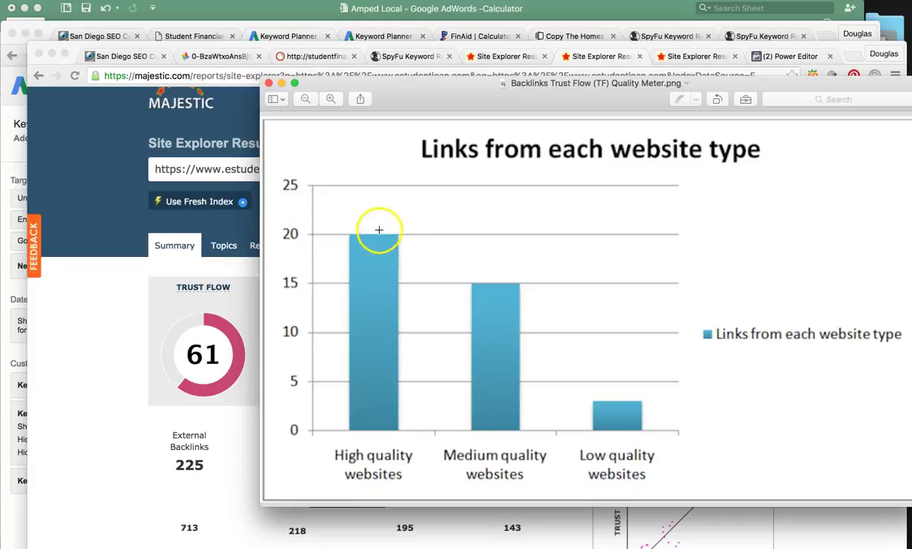
pyautogui.click(91, 302)
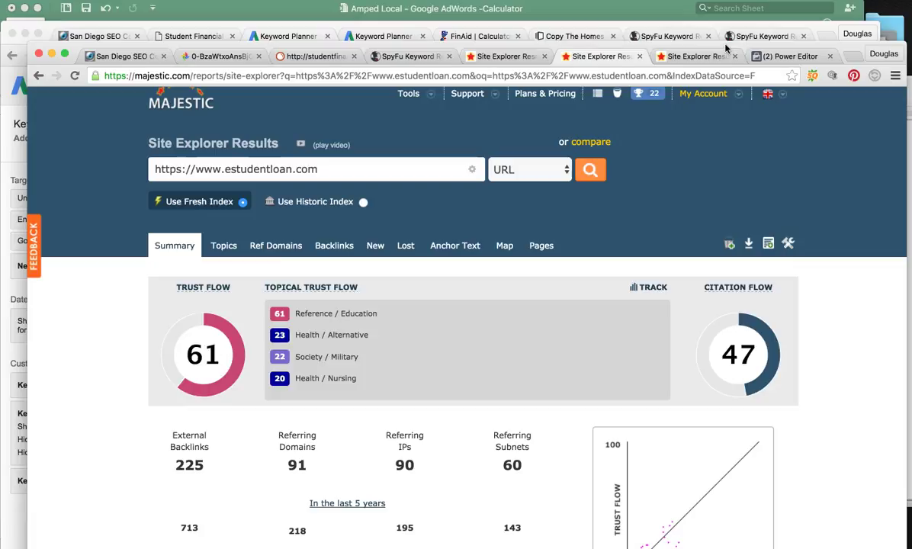
pyautogui.click(814, 118)
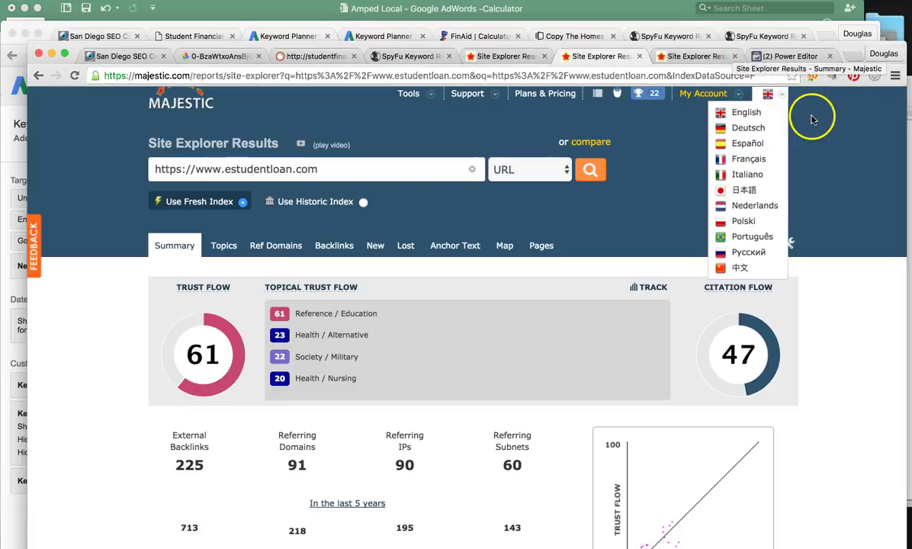
# Step: Search for harvard in a new browser tab, open the Harvard University website and copy its address
pyautogui.click(849, 56)
pyautogui.write('ha')
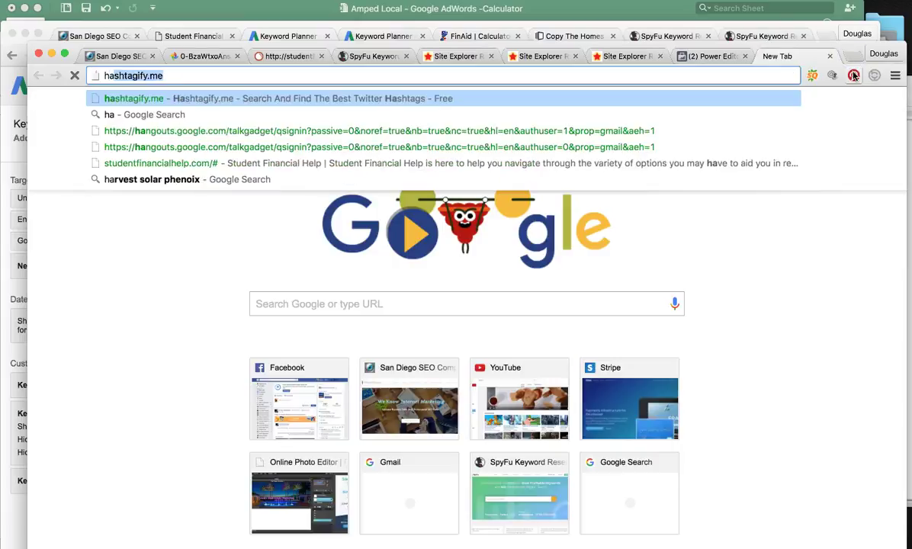
pyautogui.write('rvard')
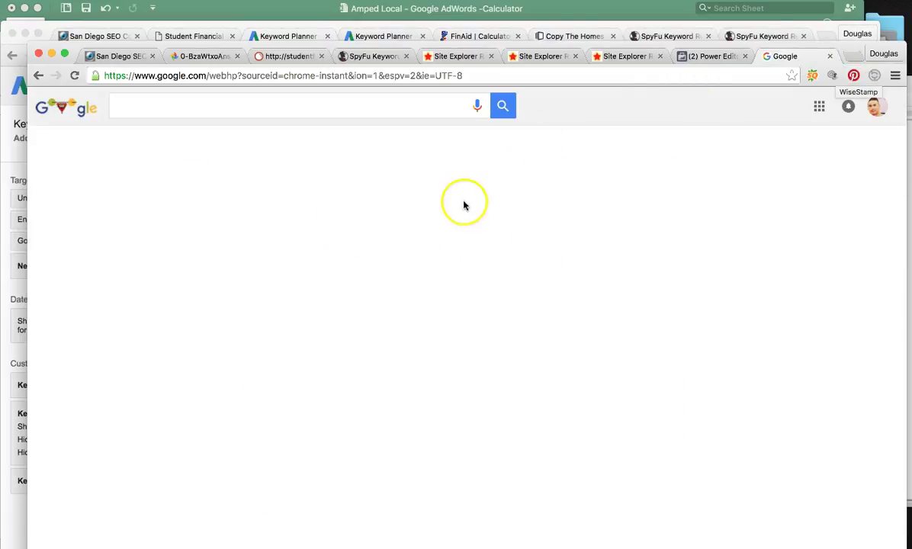
pyautogui.click(183, 204)
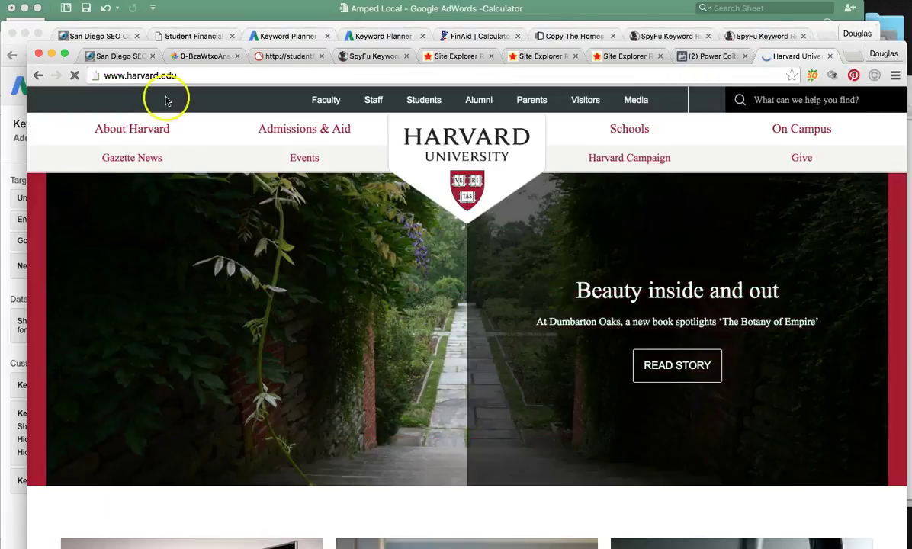
pyautogui.rightClick(161, 77)
pyautogui.click(191, 95)
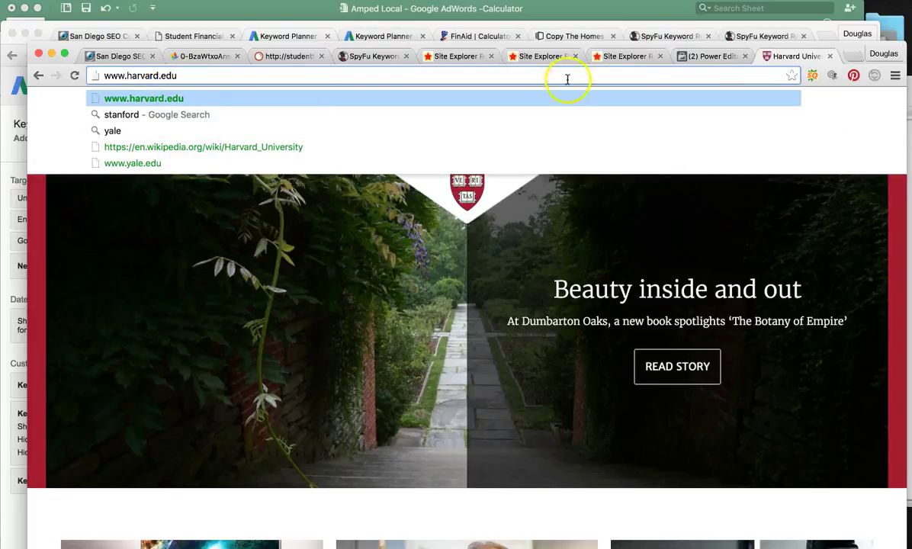
pyautogui.click(620, 56)
pyautogui.click(450, 56)
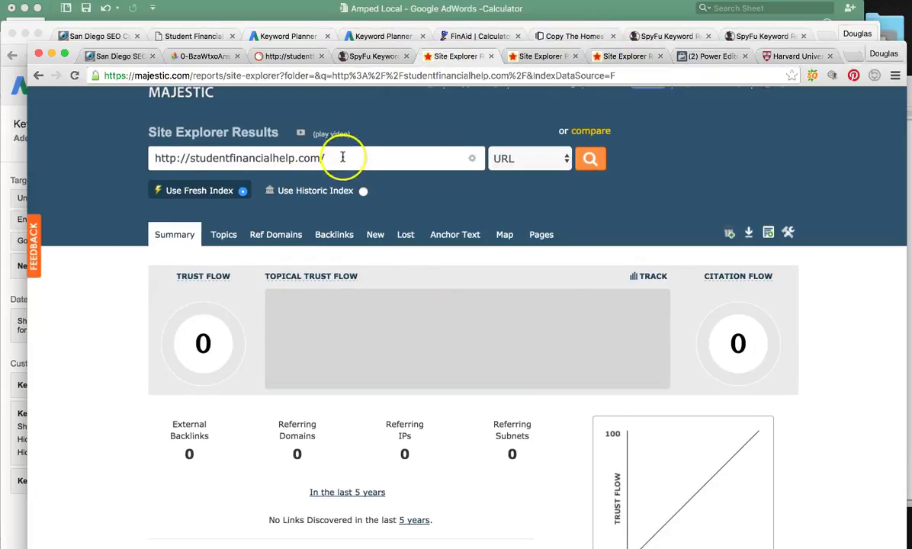
pyautogui.moveTo(346, 156); pyautogui.dragTo(156, 154)
pyautogui.rightClick(264, 162)
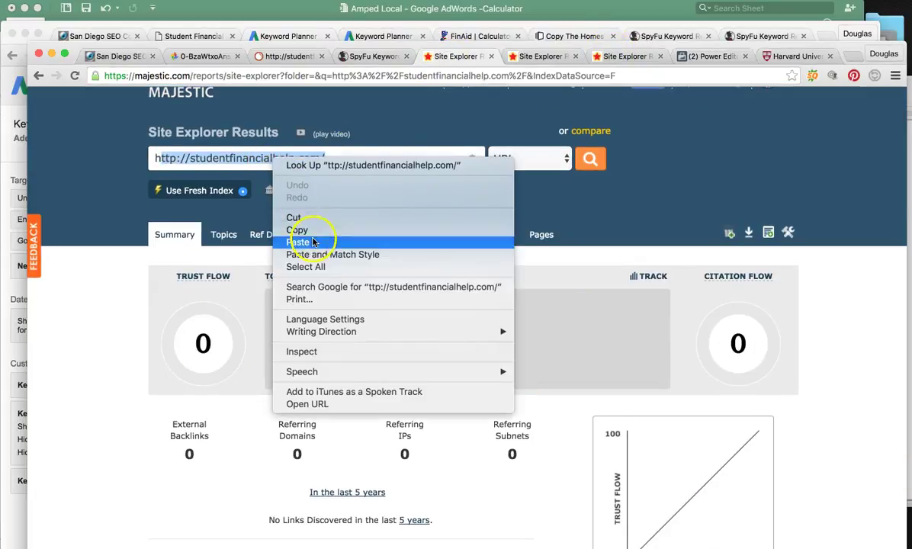
pyautogui.click(276, 227)
pyautogui.press('super+v')
pyautogui.press('Return')
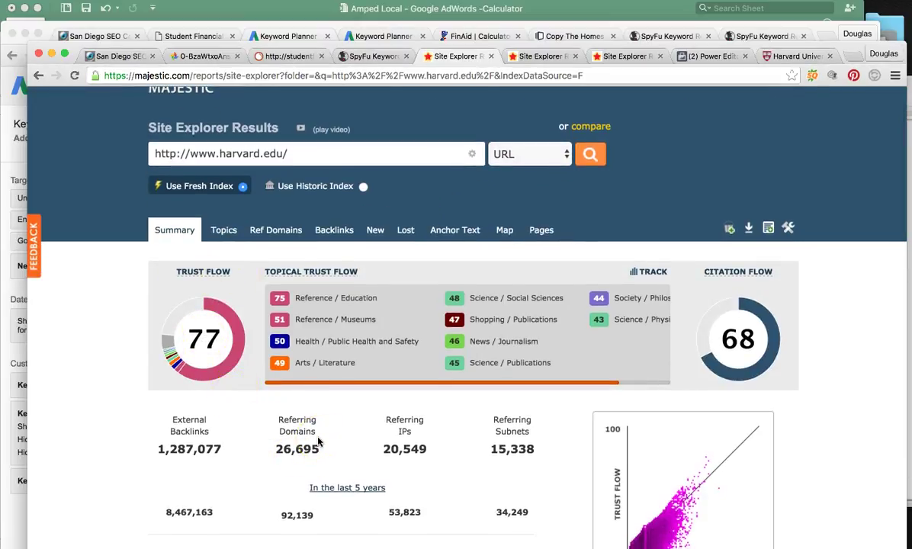
# Step: Examine the harvard.edu trust flow and backlink figures alongside the Backlinks Trust Flow Quality Meter chart, and return to the report
pyautogui.scroll(-1, 489, 266)
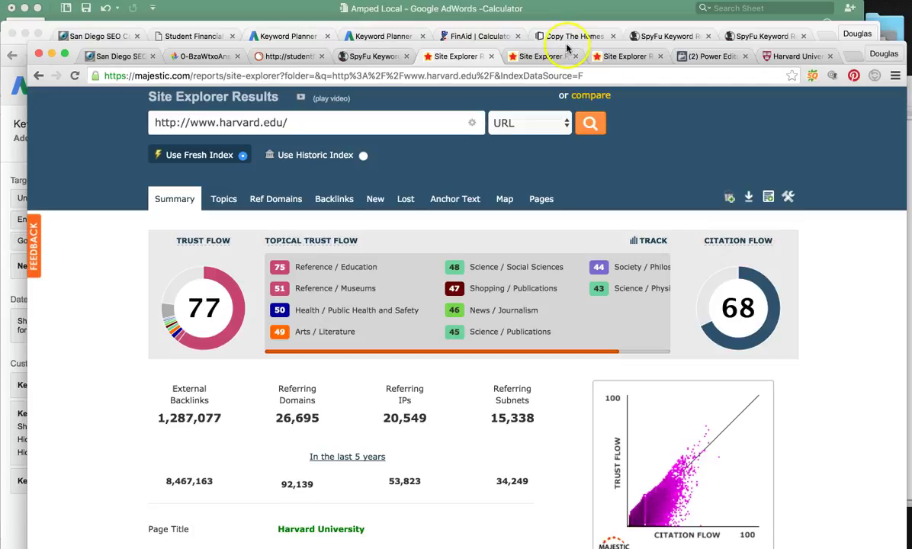
pyautogui.press('super+Tab')
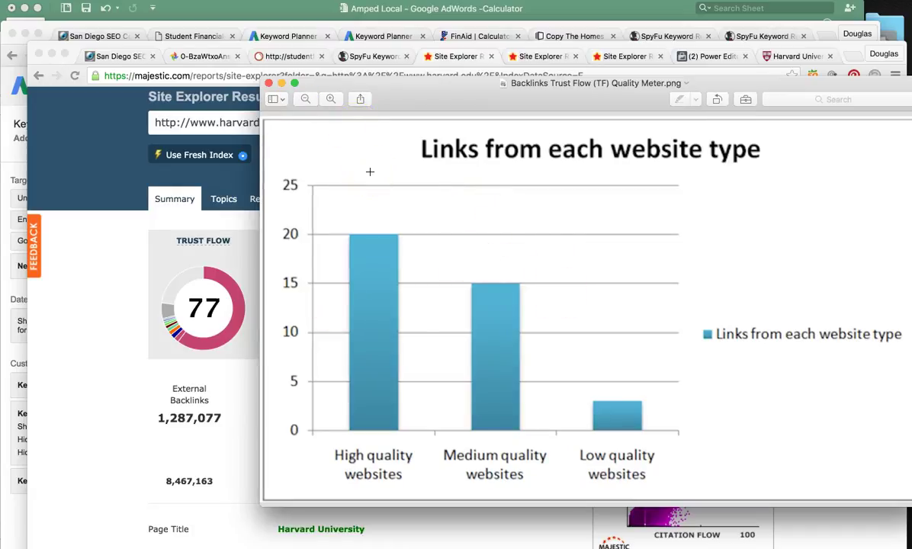
pyautogui.click(139, 247)
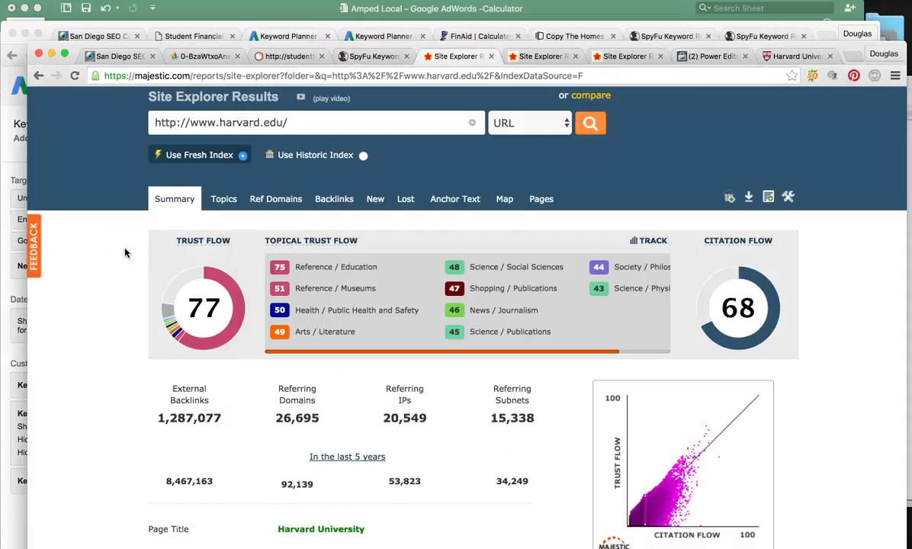
pyautogui.click(682, 28)
pyautogui.click(676, 32)
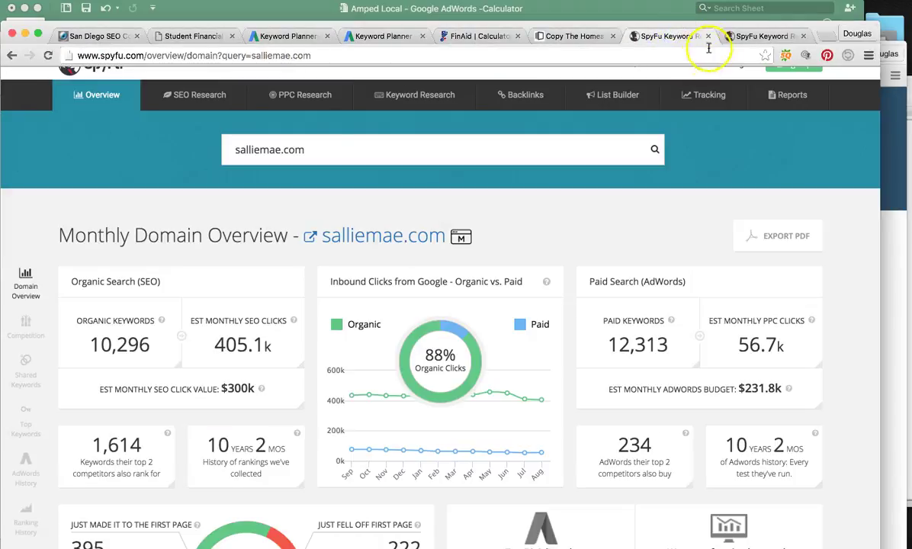
pyautogui.click(892, 61)
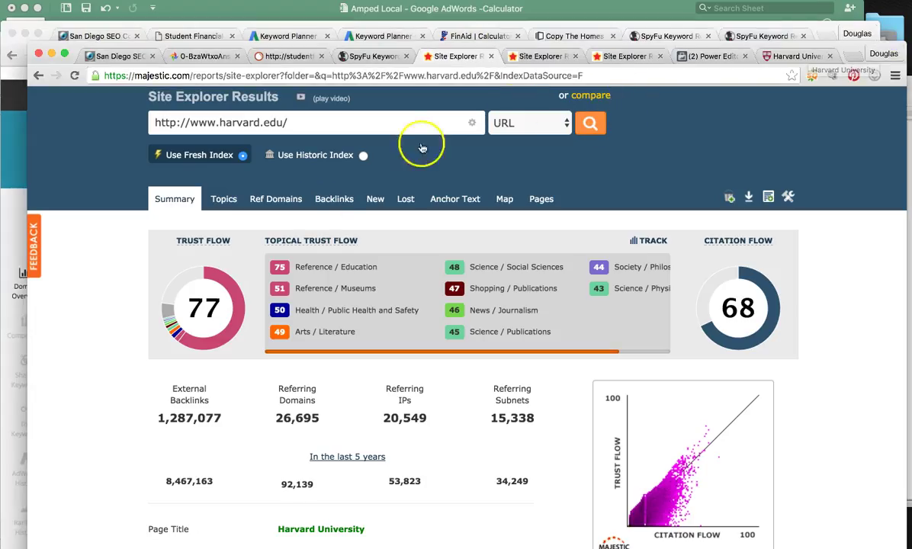
pyautogui.click(545, 58)
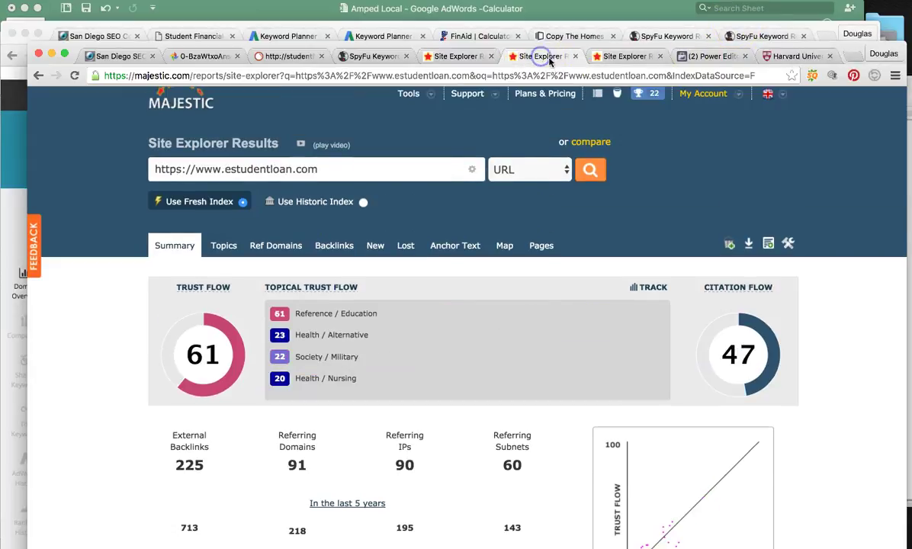
pyautogui.click(621, 66)
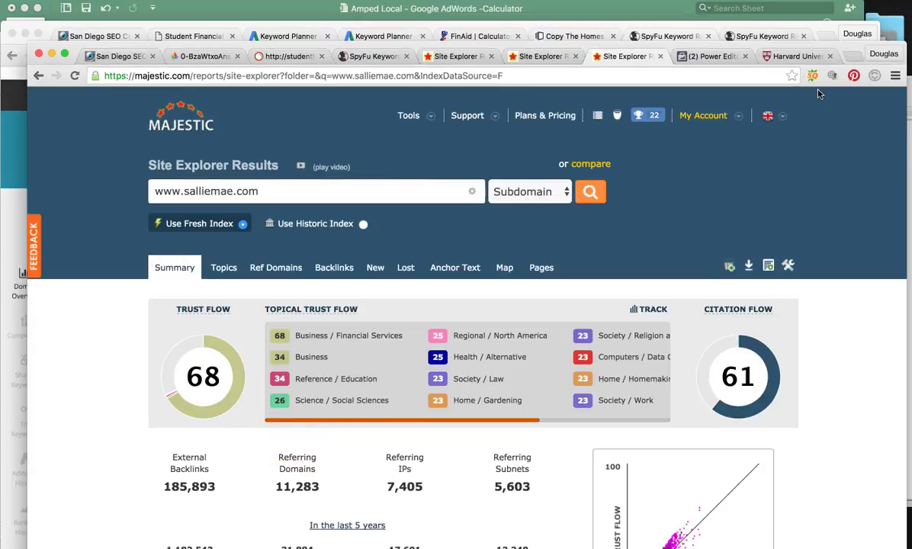
# Step: Return to the Amped Local website and show its contact page with the enquiry form and contact details
pyautogui.click(127, 59)
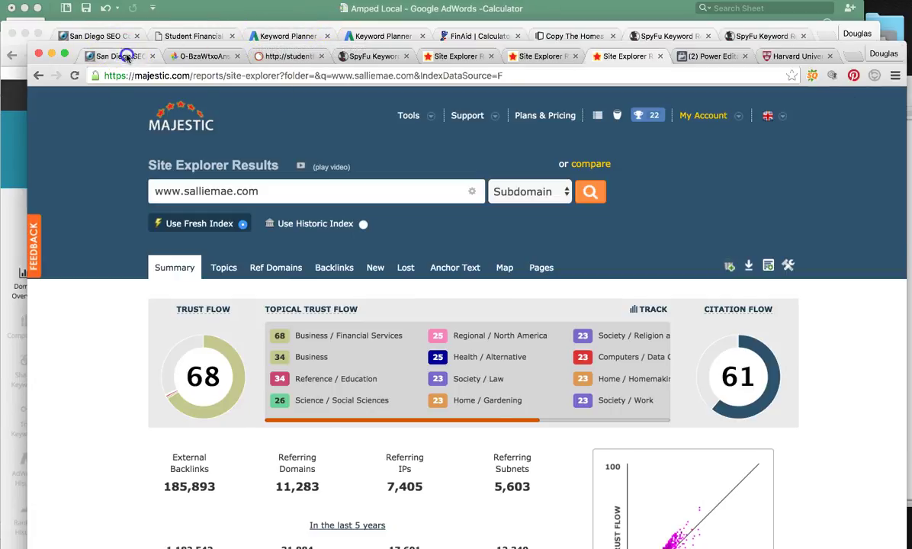
pyautogui.click(403, 292)
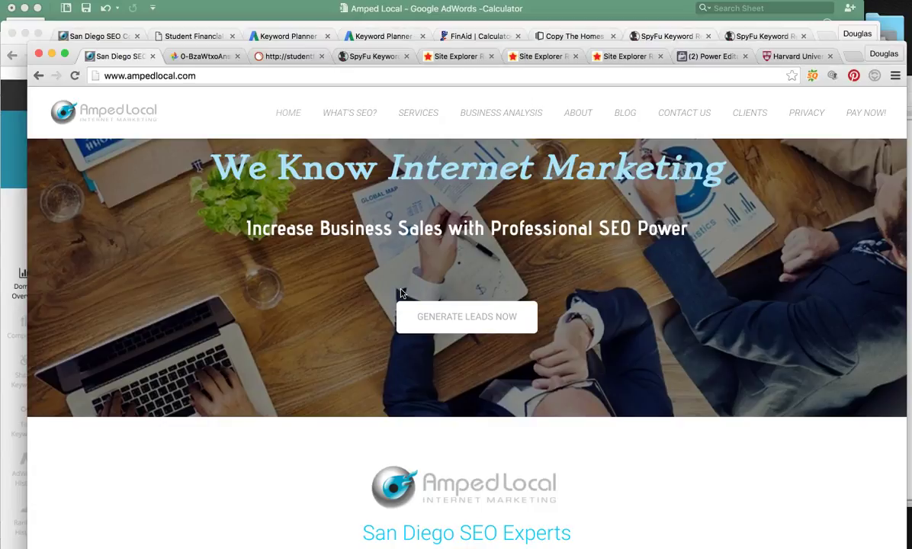
pyautogui.click(681, 114)
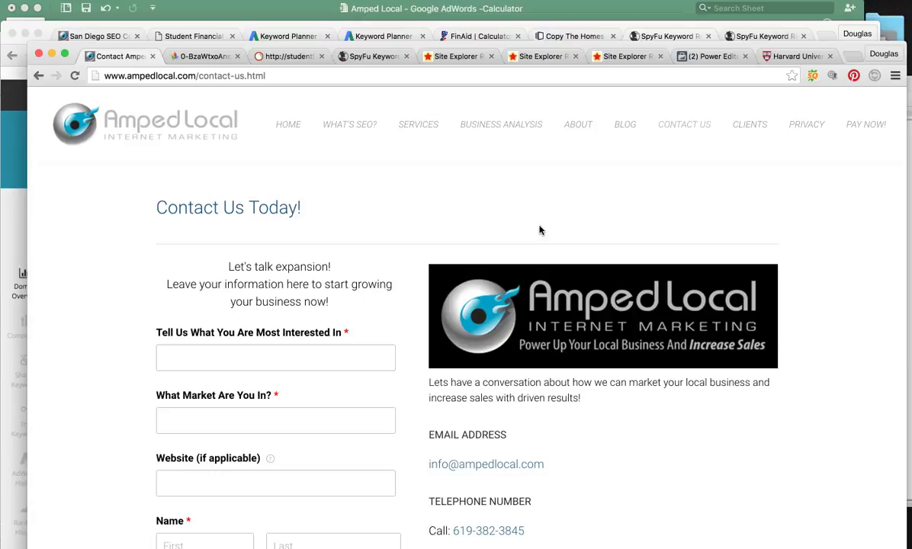
pyautogui.click(537, 243)
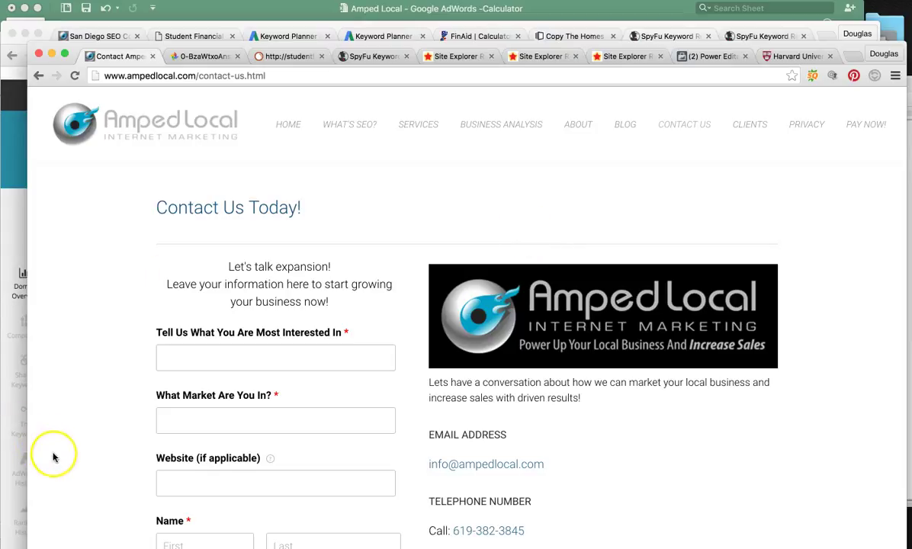